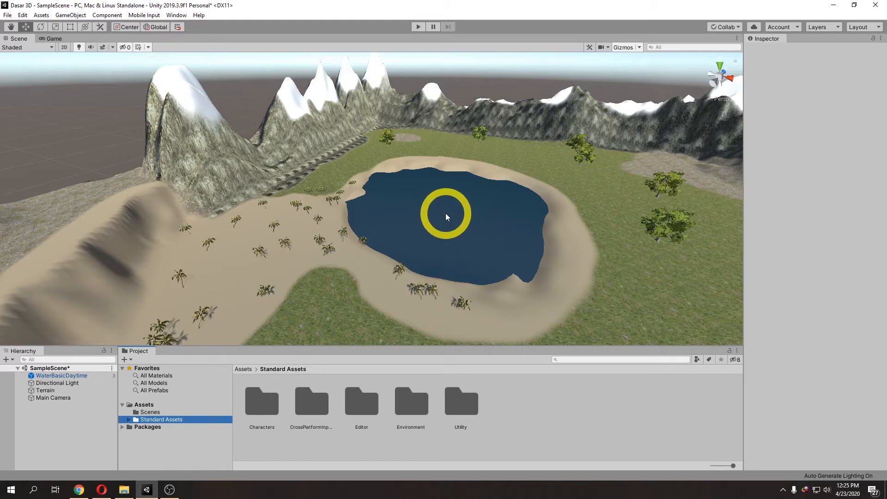
Open the Prefabs folder of FirstPersonCharacter within the Characters folder of Standard Assets
middle_drag(445, 213, 424, 207)
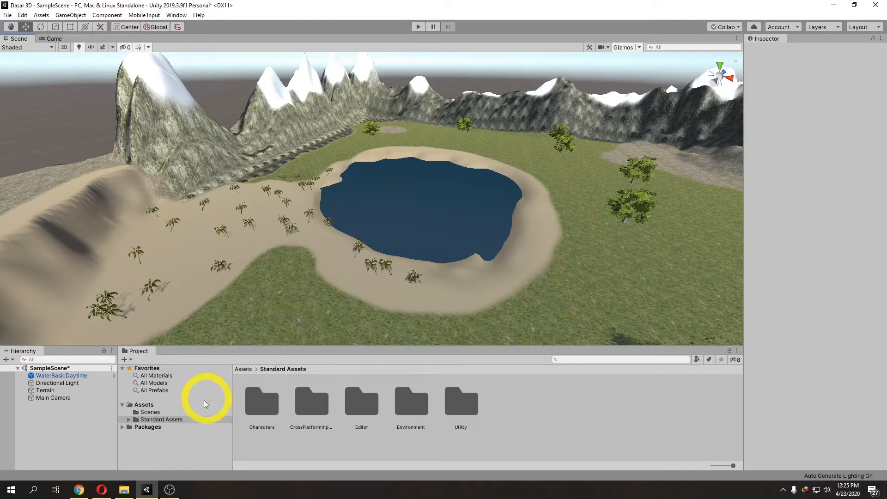
click(143, 420)
click(129, 420)
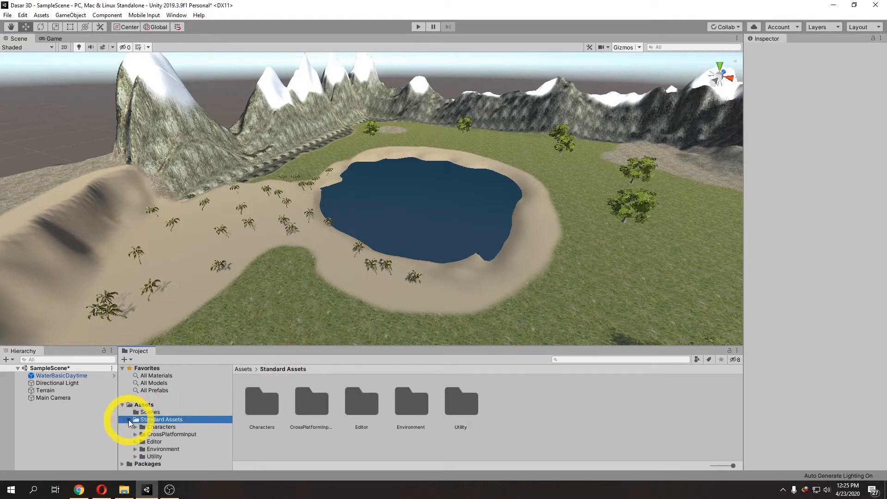
click(154, 427)
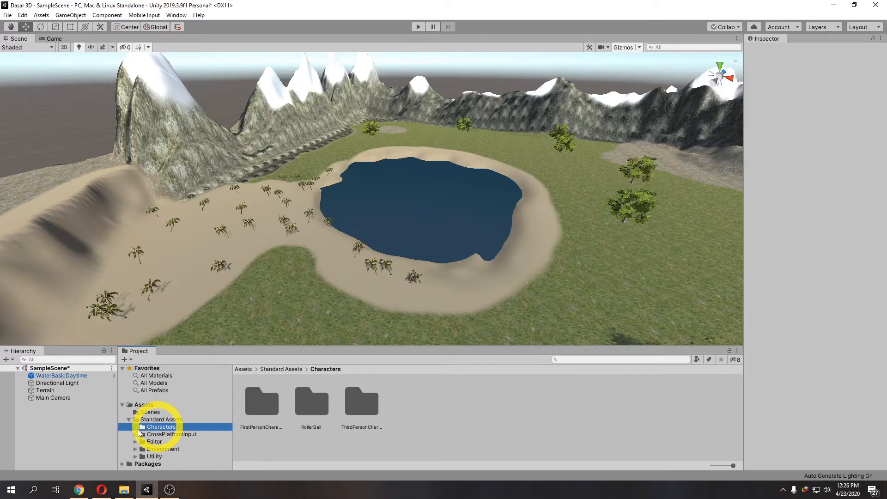
click(138, 428)
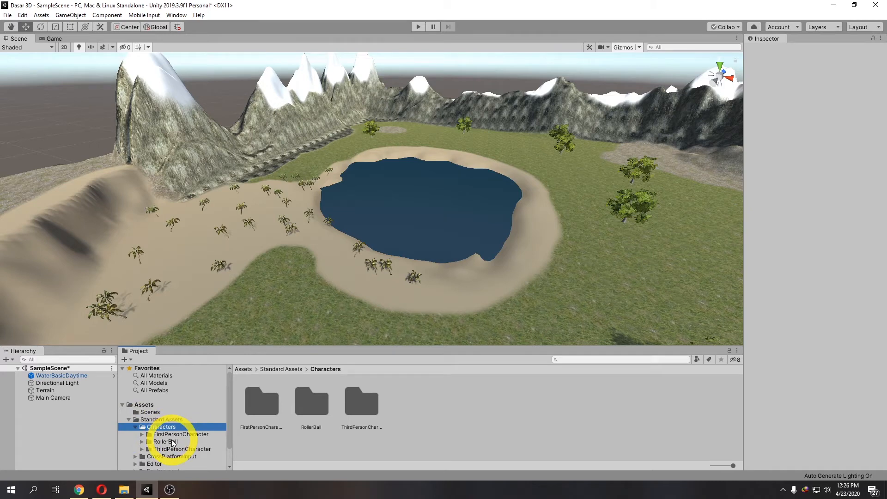
scroll(170, 452, down, 2)
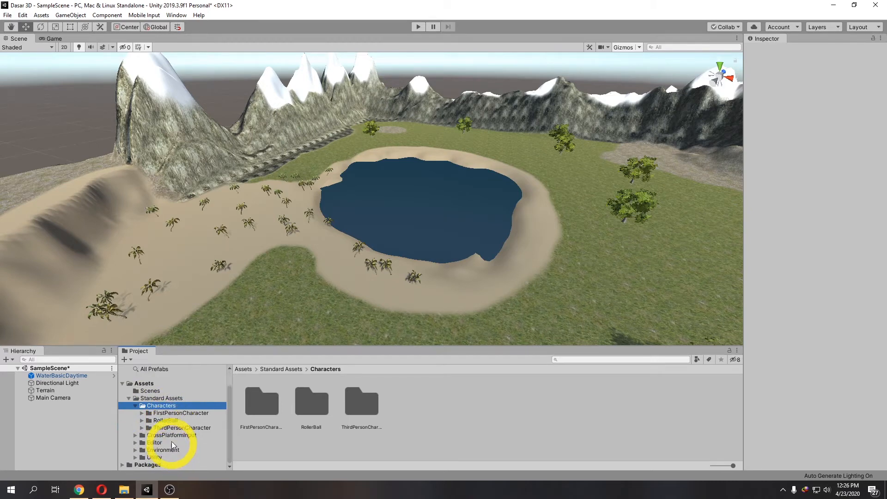
click(180, 413)
click(142, 414)
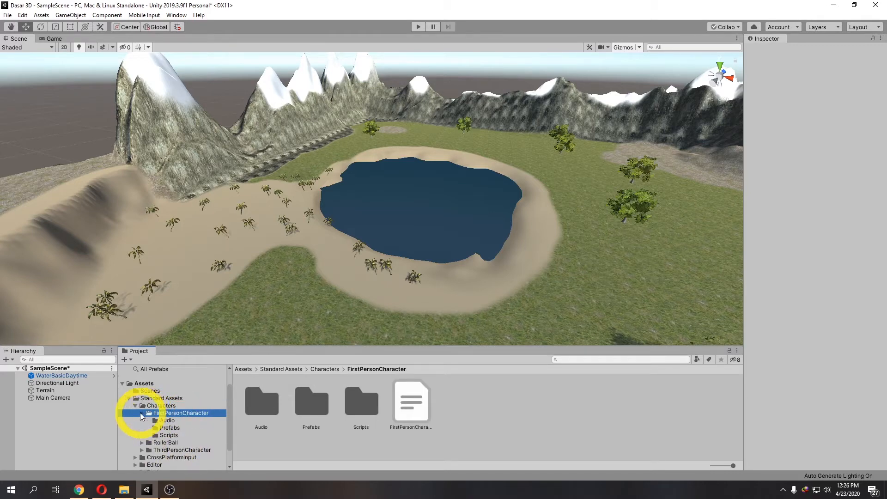
click(164, 428)
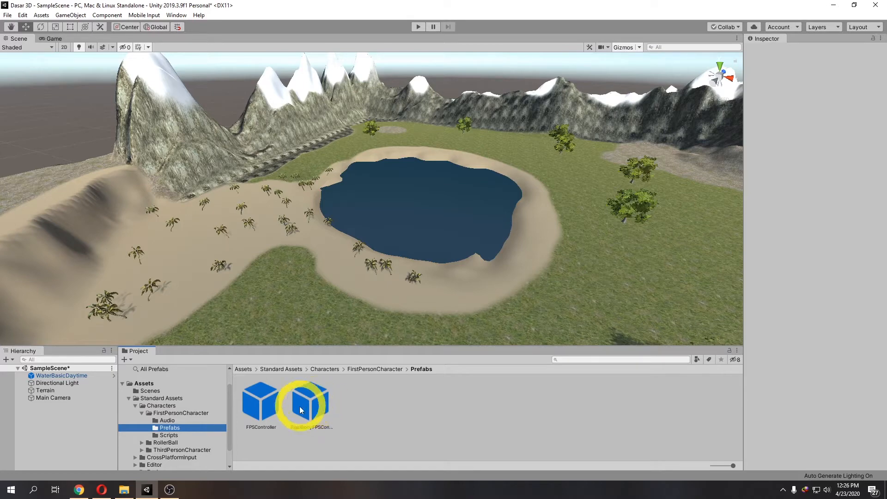
Compare the FPSController and RigidBodyFPSController prefabs and place FPSController on the sand beside the grass patch near the lake
click(262, 409)
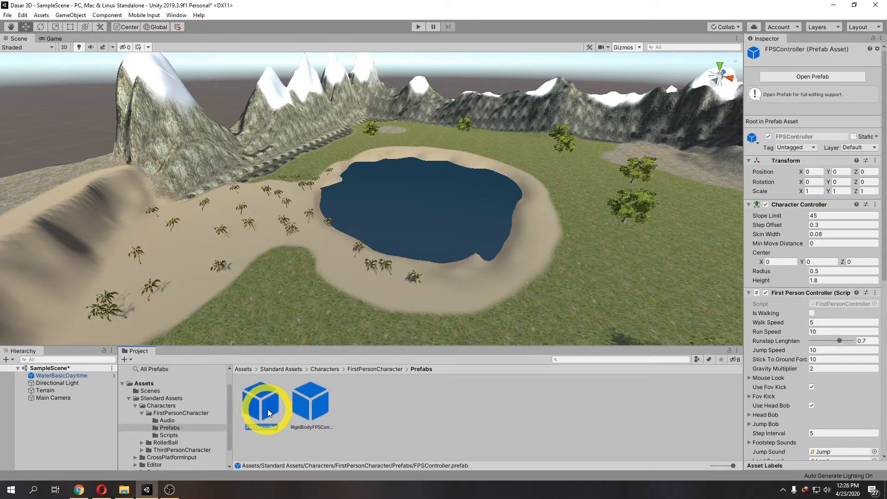
click(315, 411)
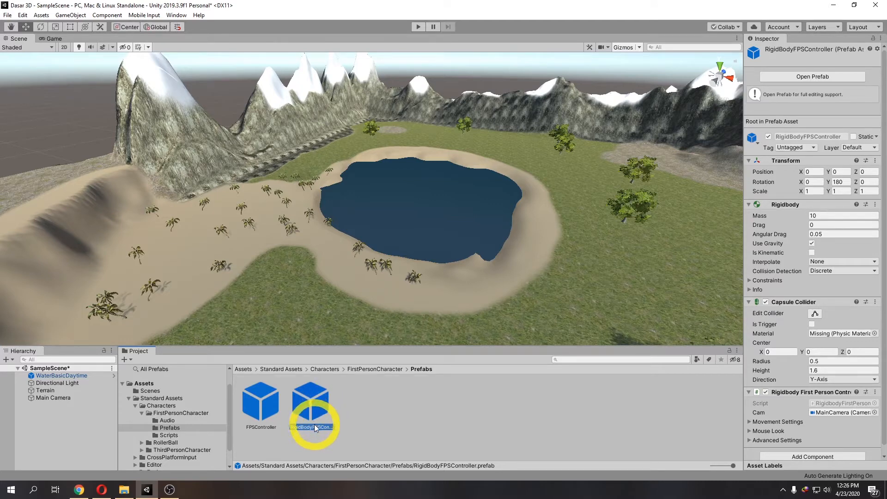
click(273, 406)
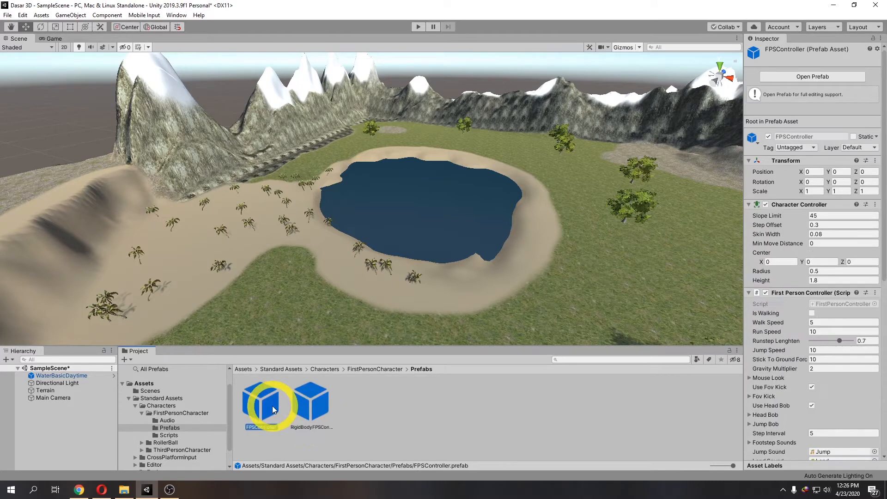
scroll(313, 277, up, 8)
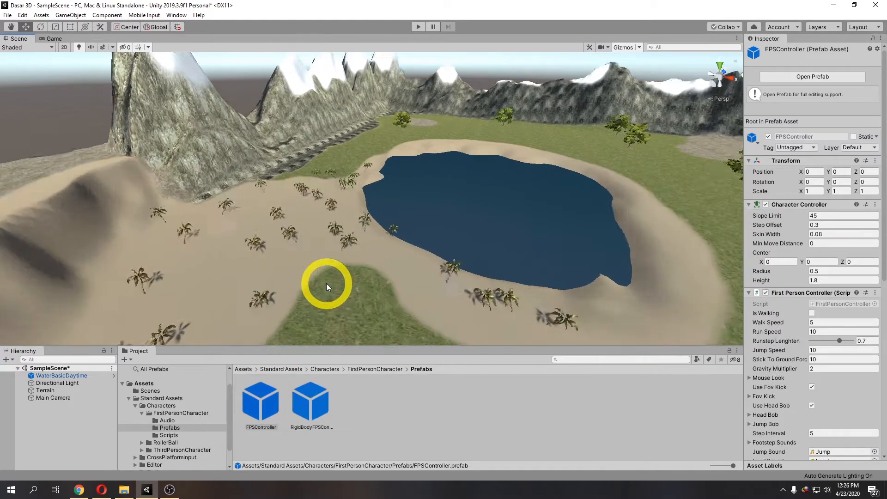
right_drag(334, 285, 345, 268)
middle_drag(345, 268, 373, 219)
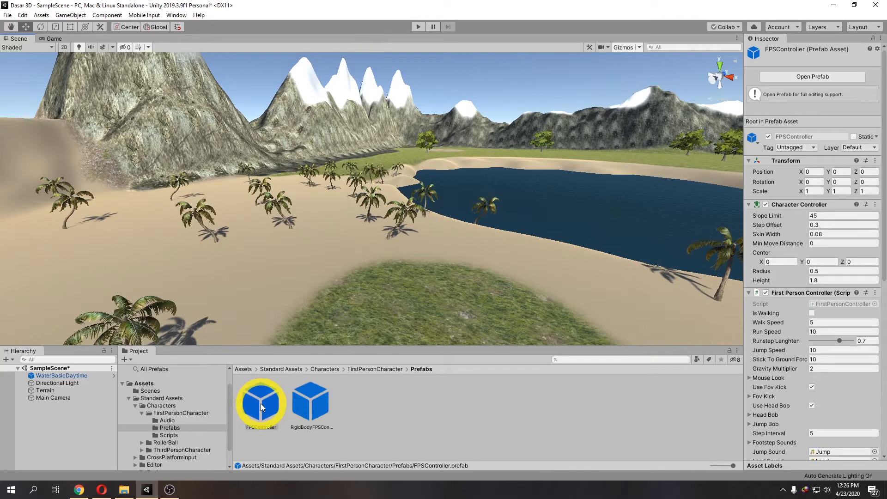
drag(261, 404, 311, 251)
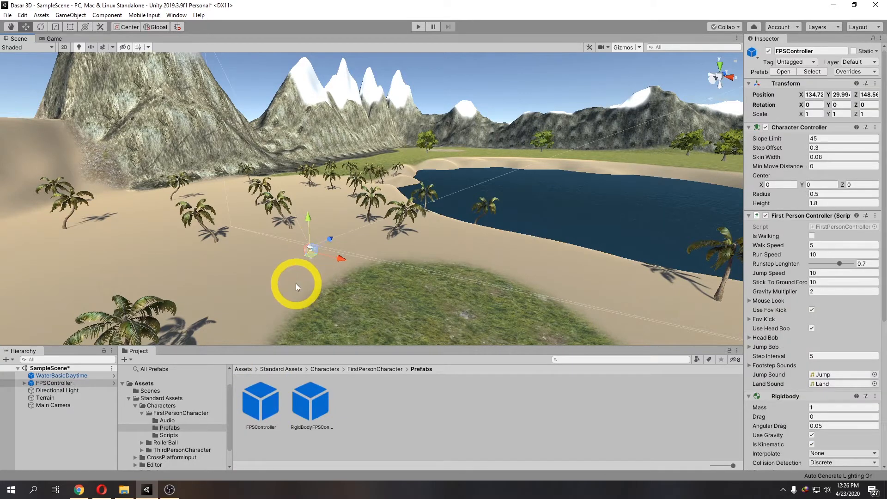
Raise the FPSController along the Y axis to about 31 so its capsule sits above the sand
double_click(73, 384)
middle_drag(376, 254, 340, 238)
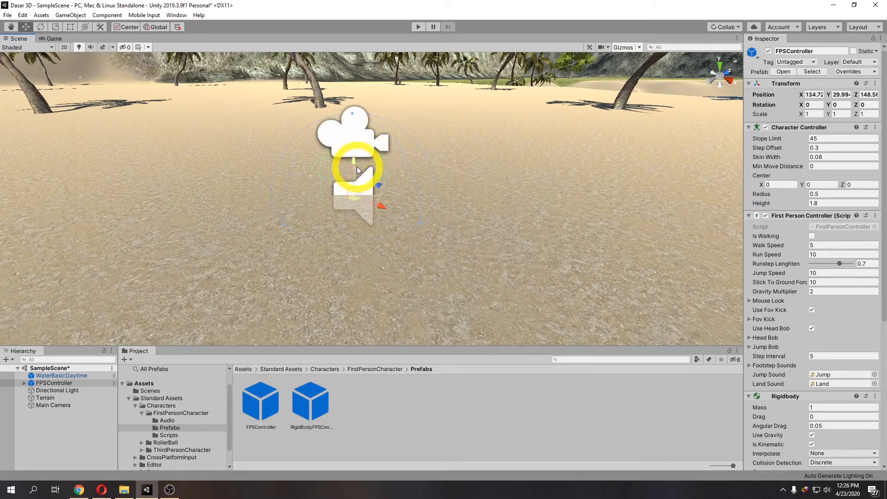
drag(352, 164, 351, 103)
middle_drag(351, 104, 364, 173)
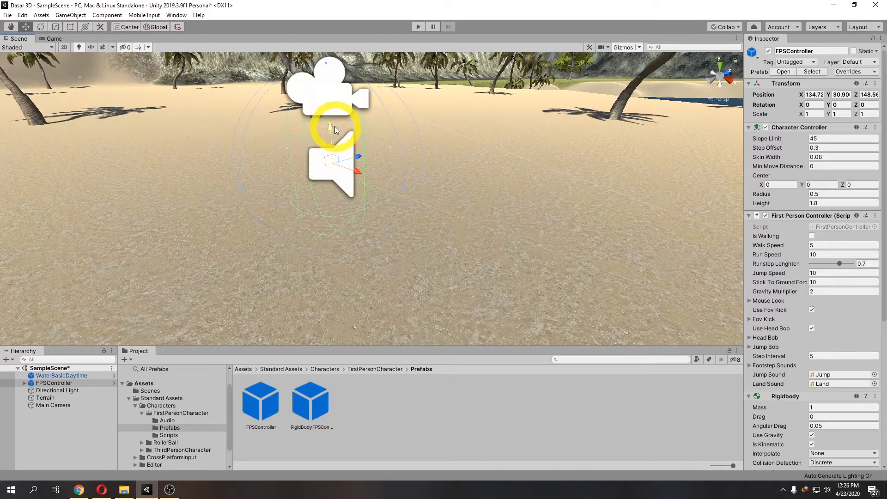
drag(331, 126, 331, 115)
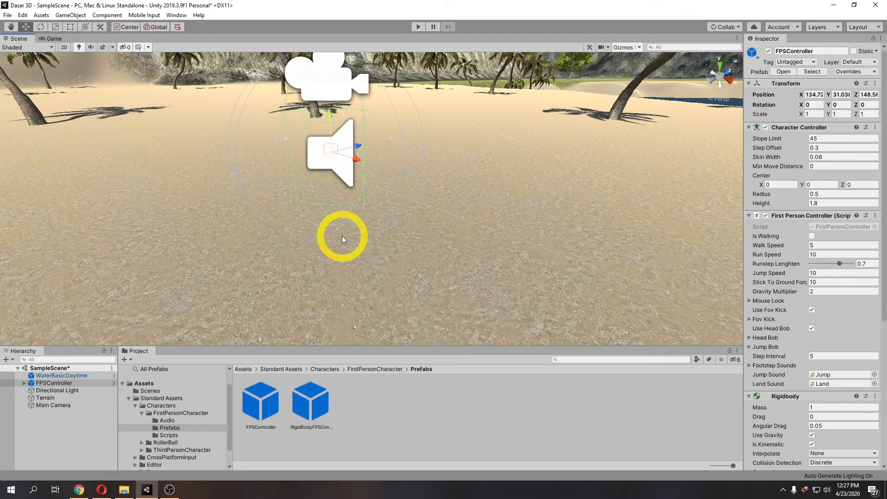
Test the first-person controller in Play mode by walking, running and jumping among the palms, and return to scene editing
scroll(359, 253, down, 5)
right_drag(326, 251, 356, 257)
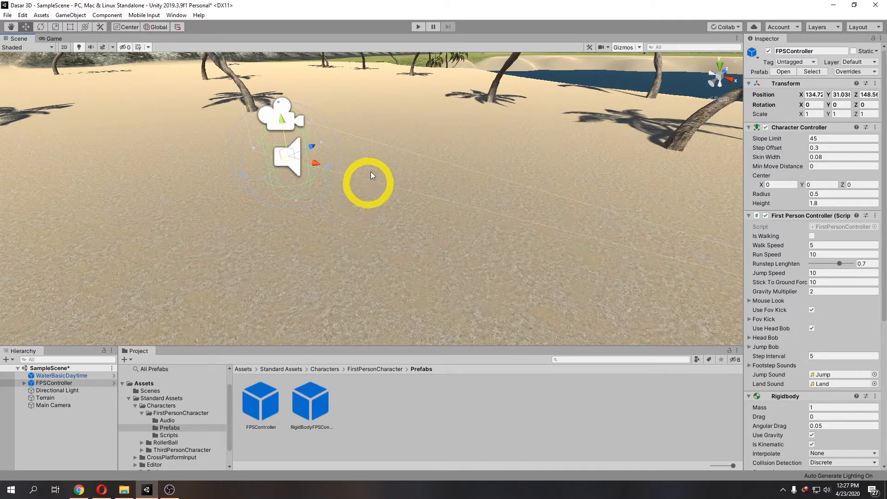
click(418, 27)
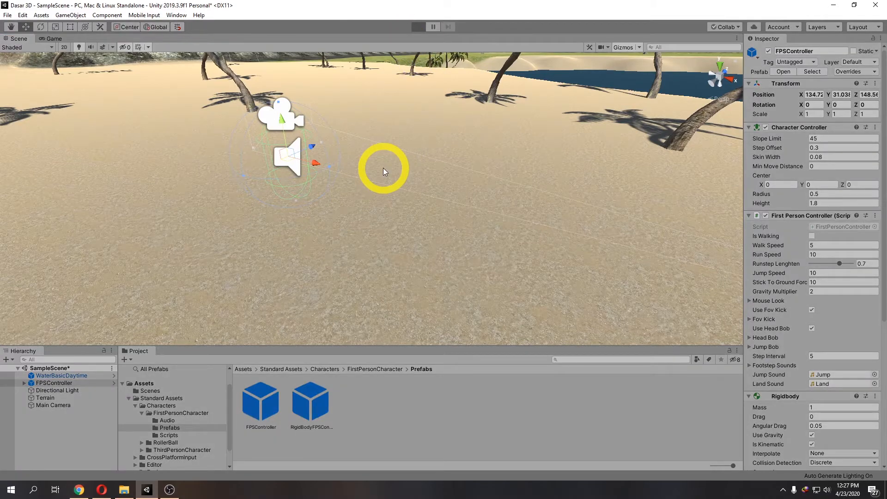
key(w)
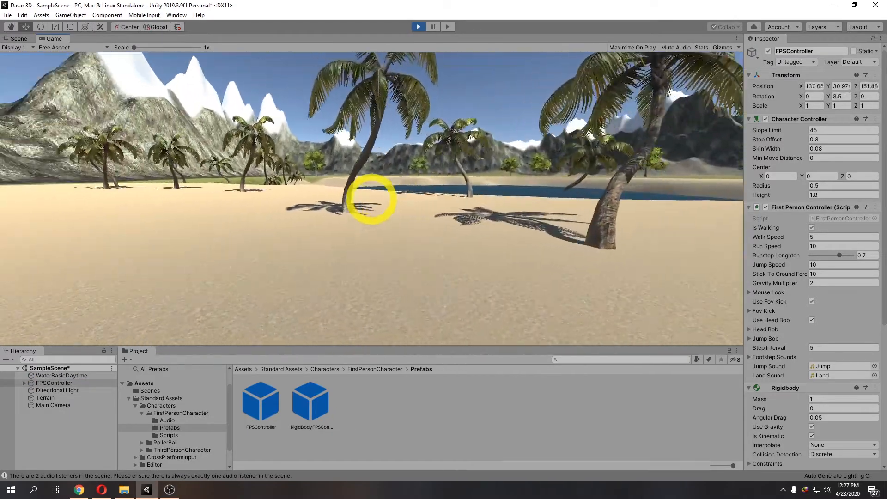
key(w)
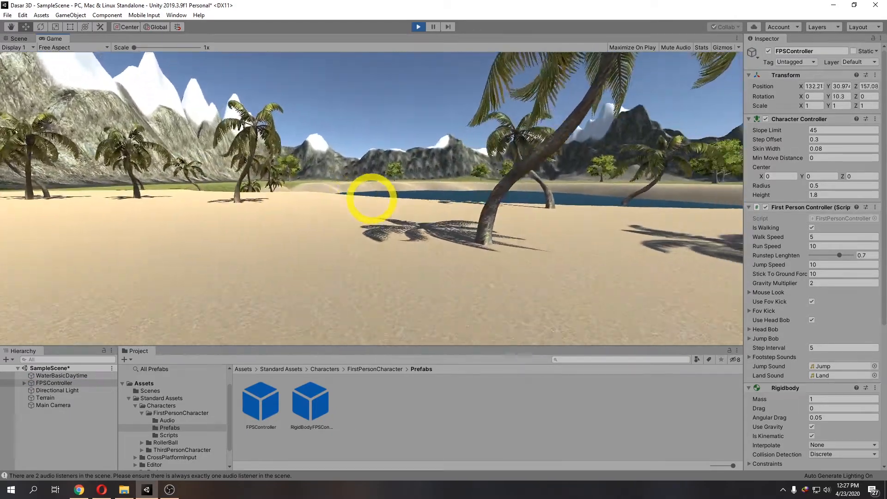
key(shift+w)
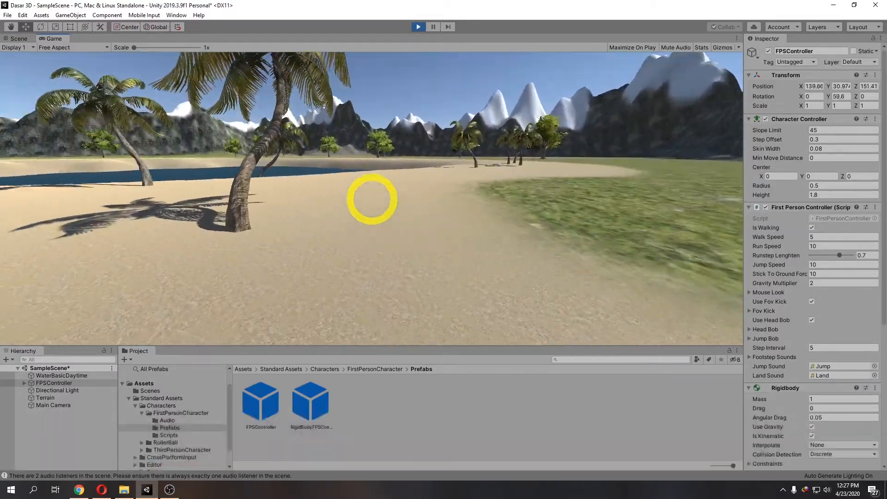
key(w)
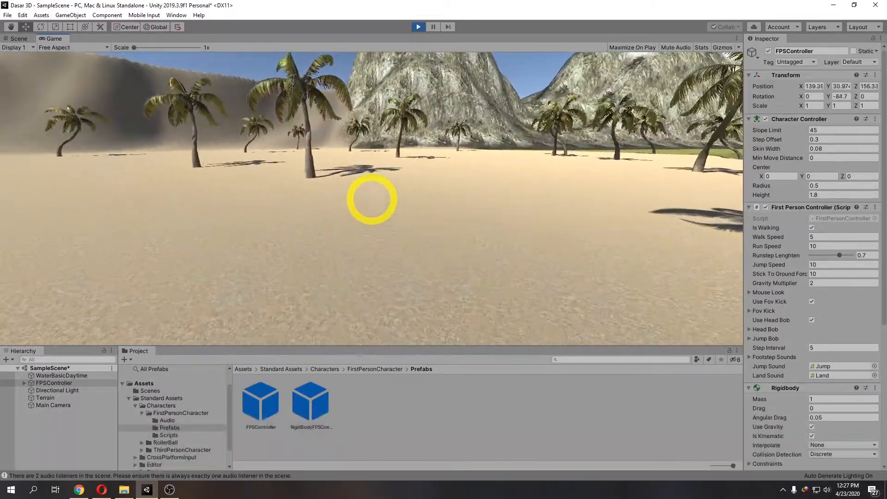
key(w)
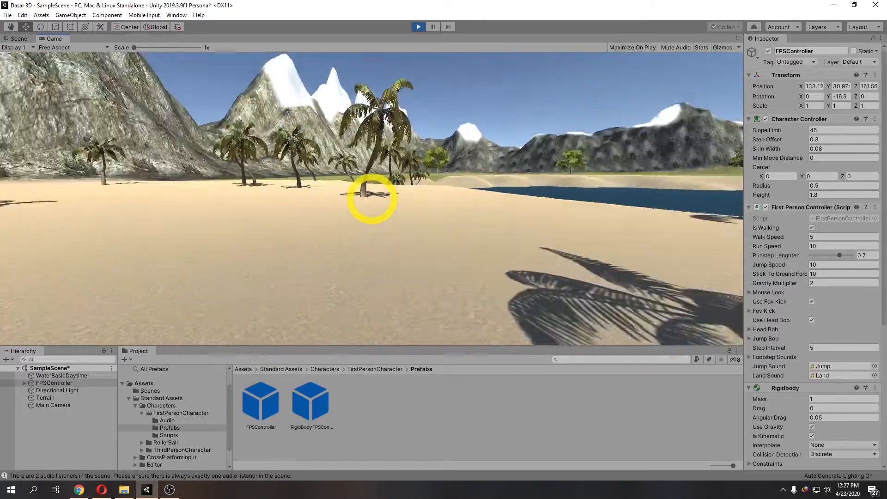
key(shift+w)
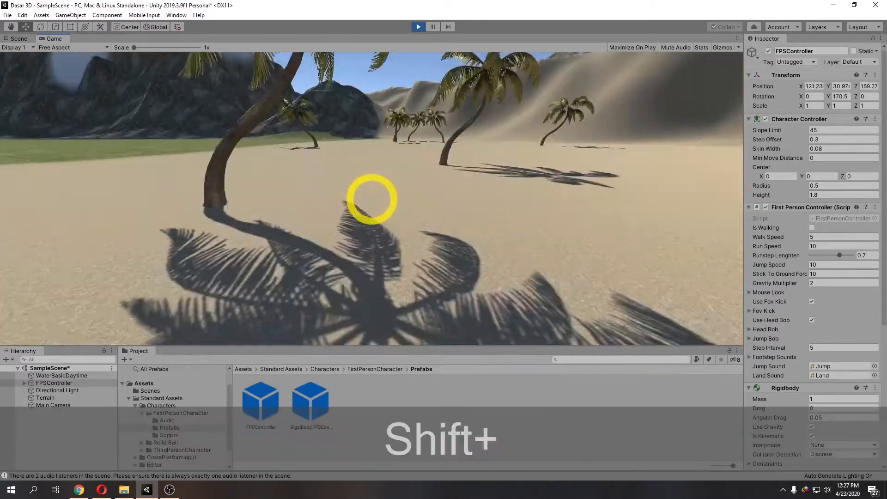
key(shift+d)
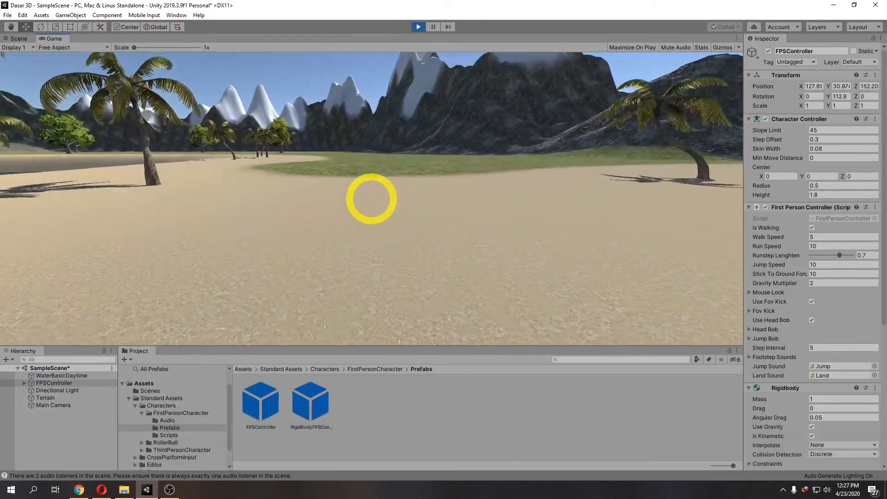
key(w)
key(space)
key(w)
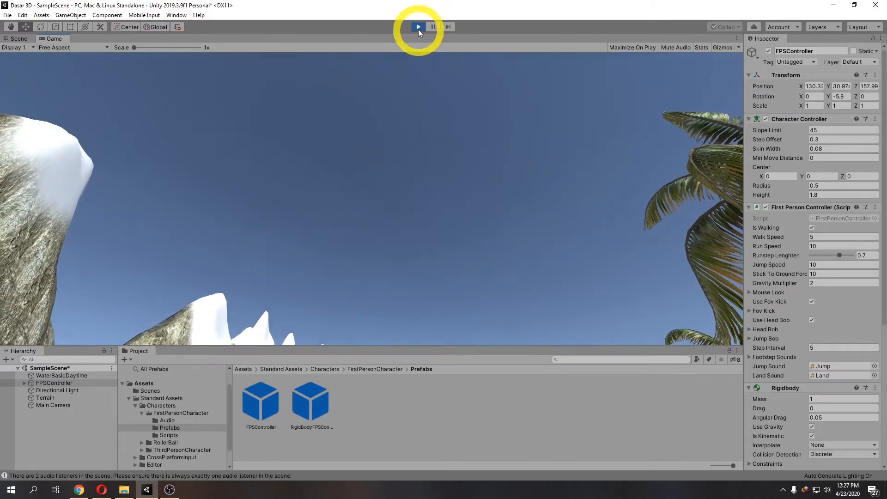
click(418, 27)
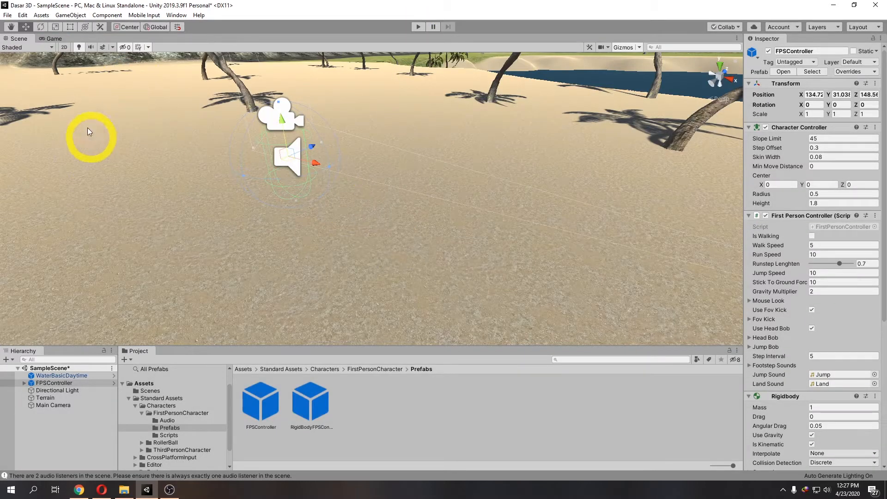
click(55, 39)
click(25, 39)
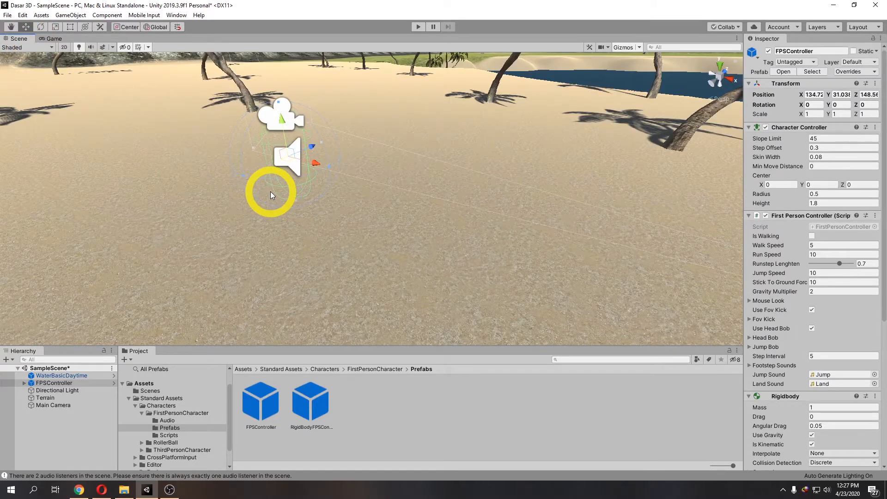
Open the ThirdPersonCharacter folder, and deactivate and delete the FPSController in the scene
click(185, 450)
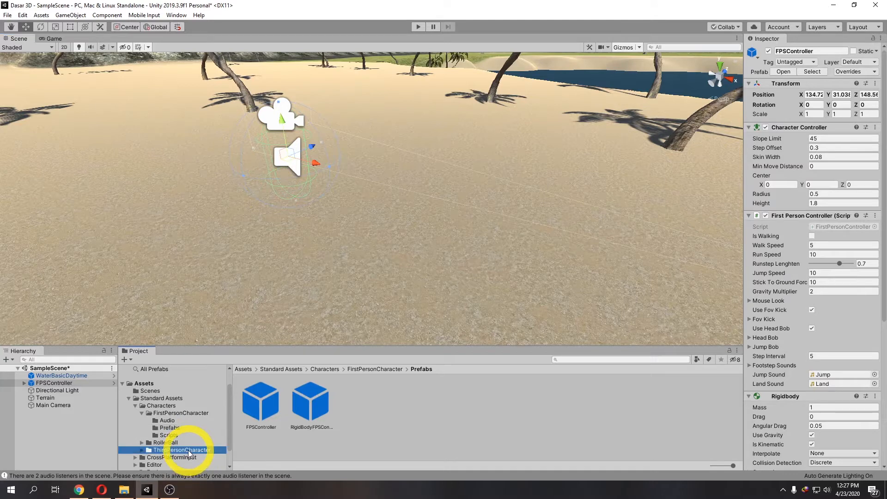
click(54, 384)
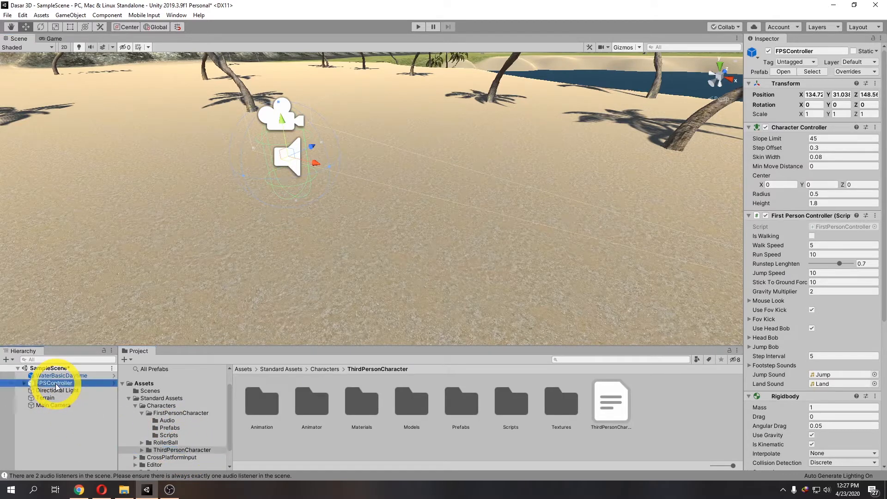
click(55, 428)
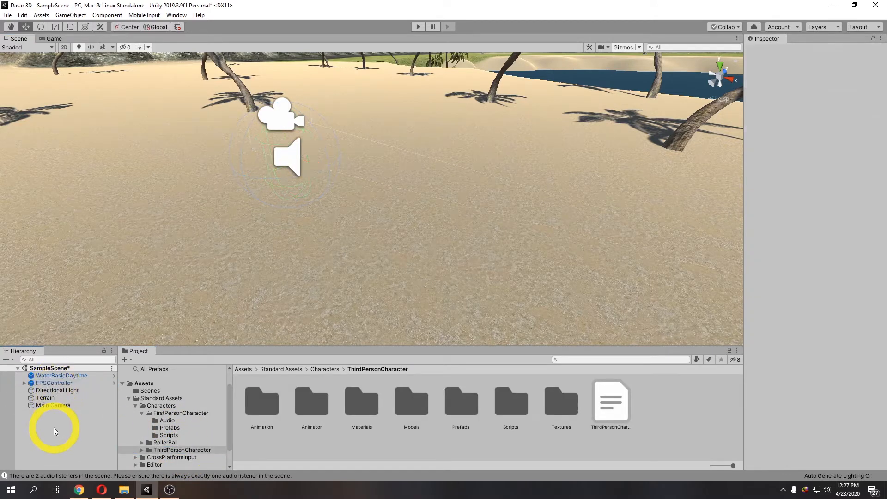
click(54, 383)
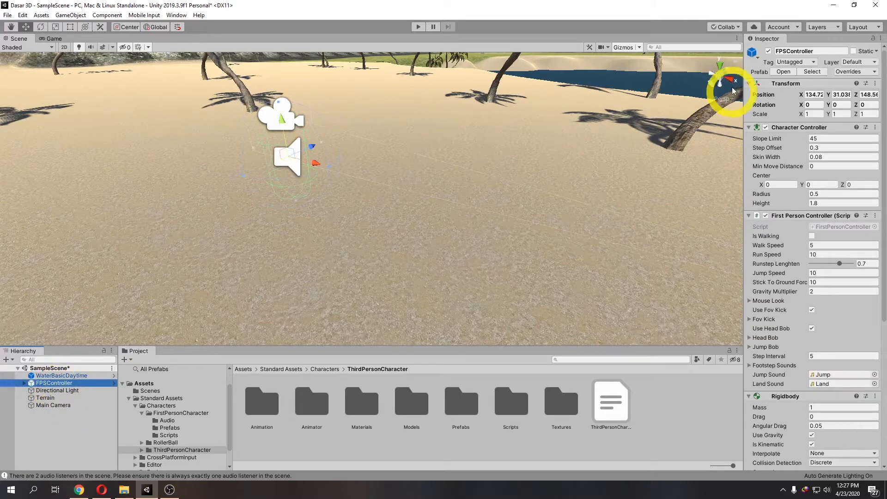
click(768, 51)
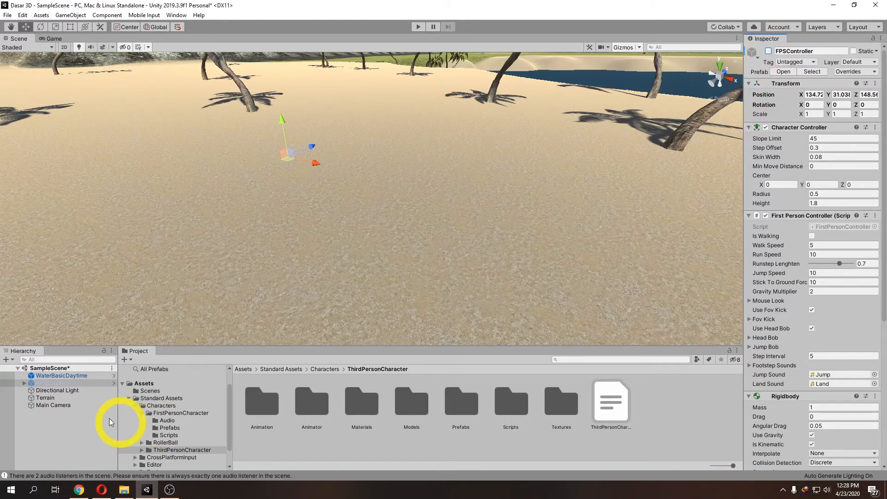
click(69, 383)
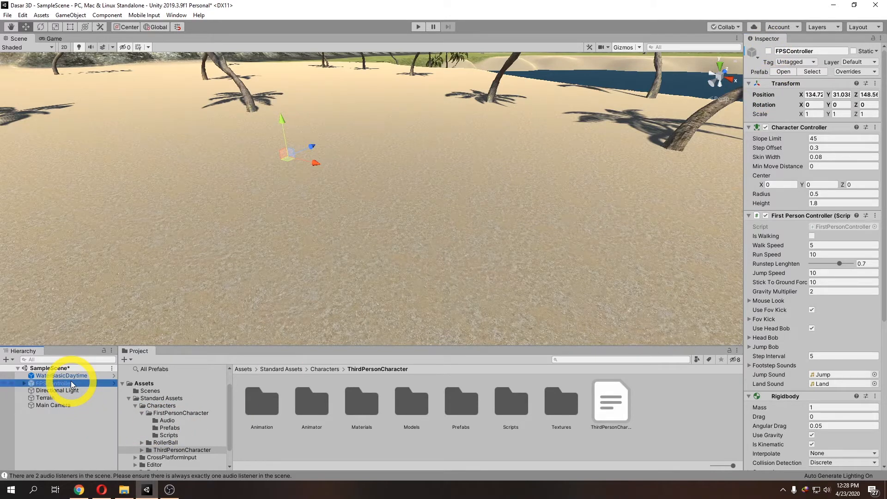
key(Delete)
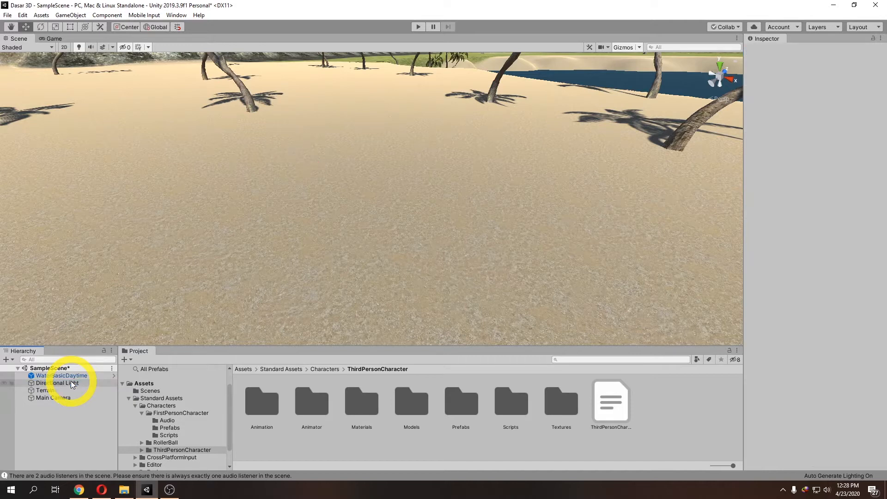
Compare the ThirdPersonController and AIThirdPersonController prefabs and place ThirdPersonController on the open sand among the palms
click(142, 451)
scroll(159, 446, down, 3)
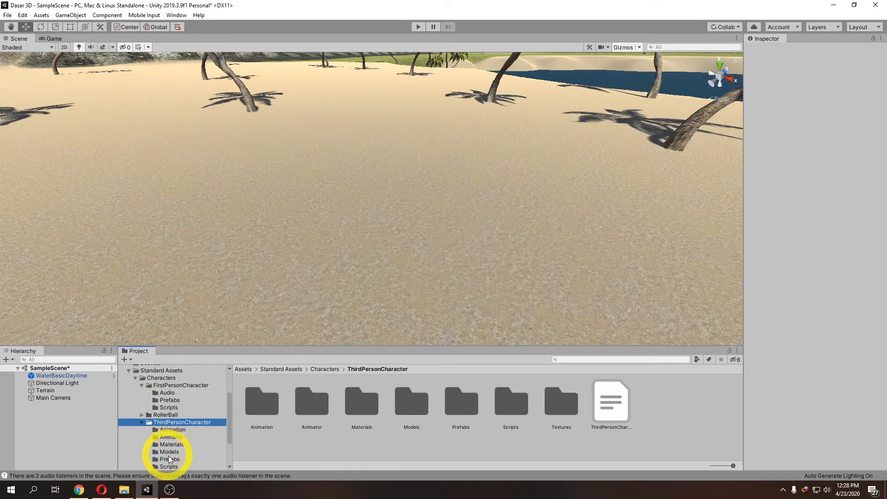
click(169, 459)
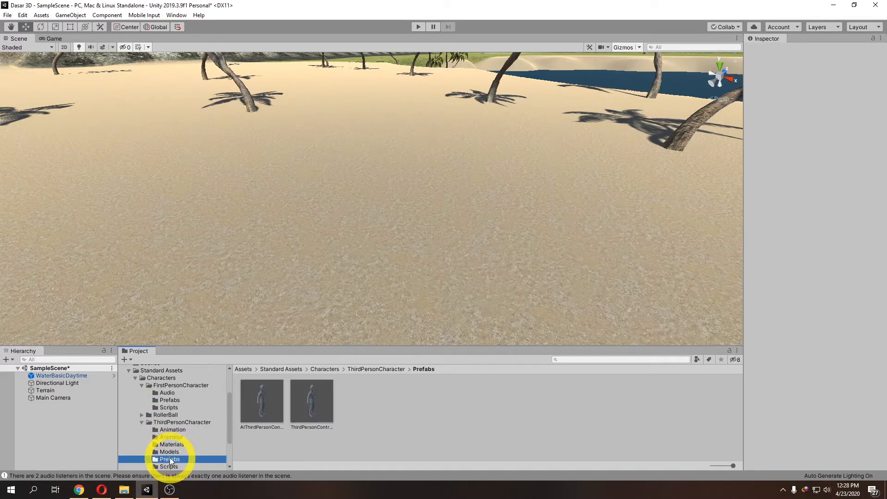
click(318, 405)
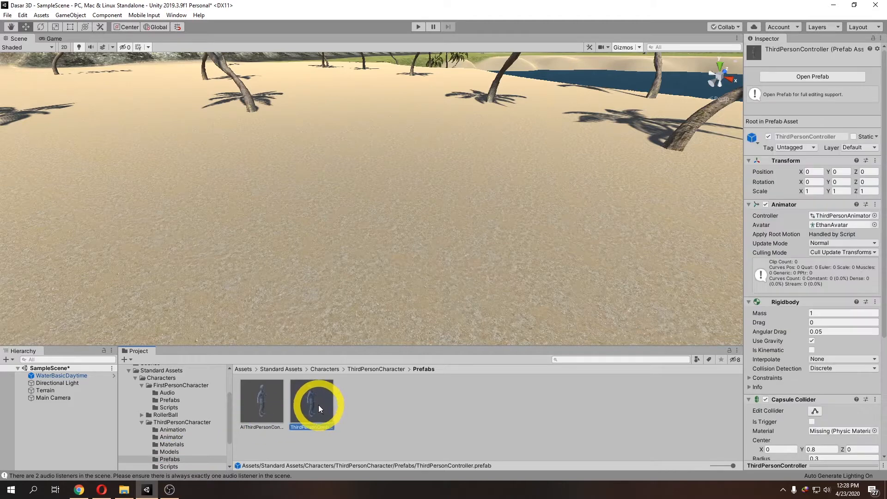
click(261, 401)
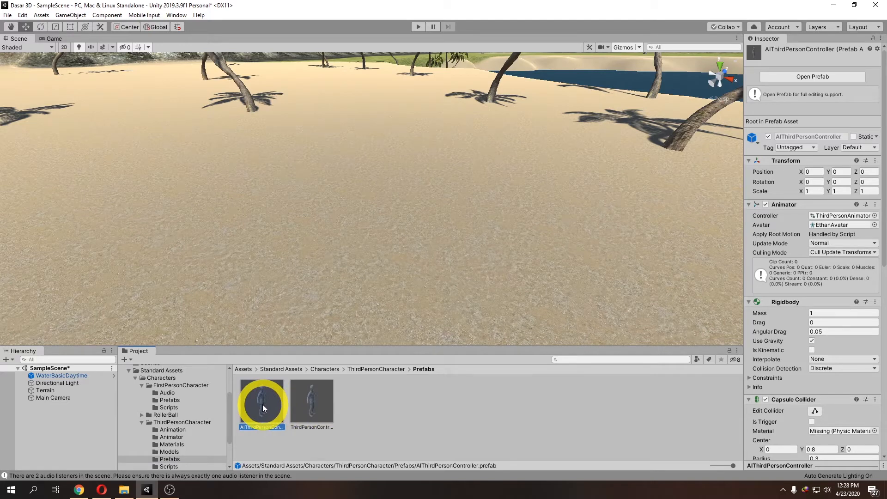
click(317, 407)
drag(312, 409, 327, 190)
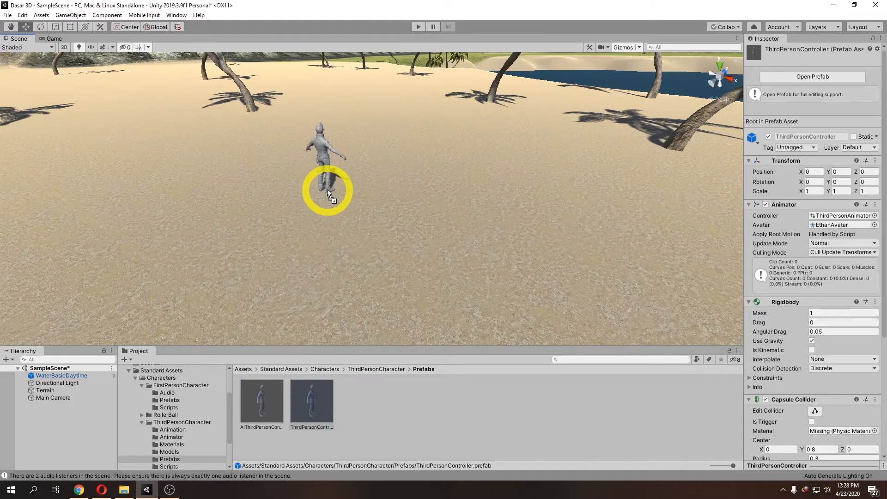
scroll(370, 207, up, 3)
middle_drag(363, 197, 407, 237)
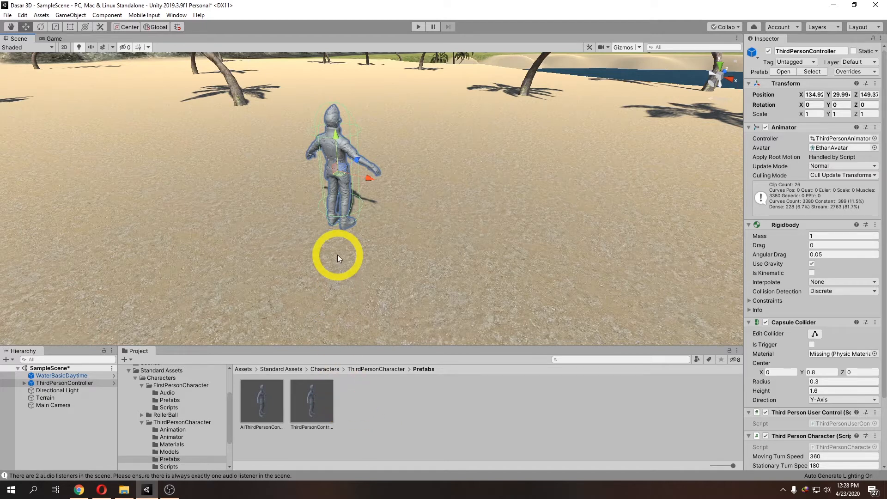
Move the Main Camera across the terrain in top view to about X 118.8, Z 143 on the sand near the lake
click(60, 405)
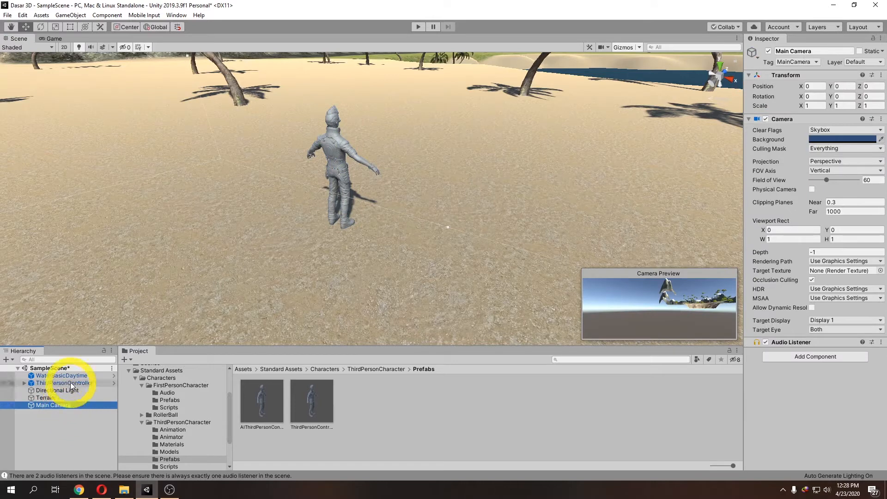
click(70, 382)
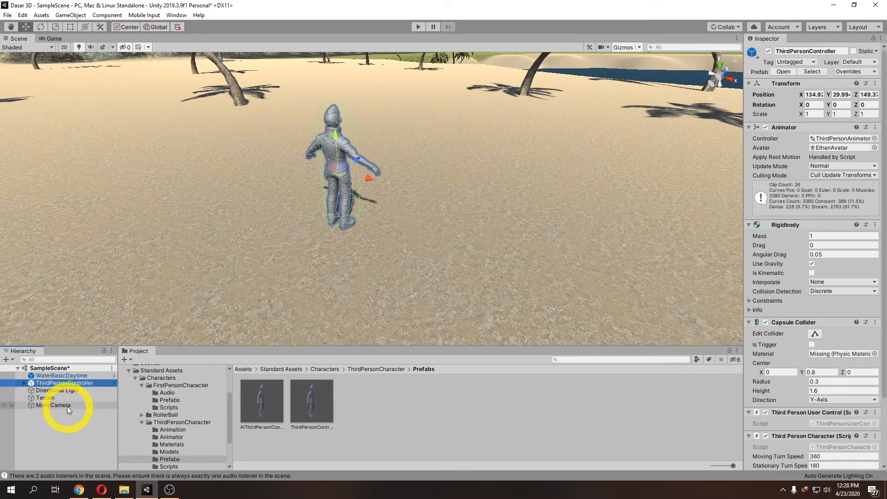
double_click(67, 405)
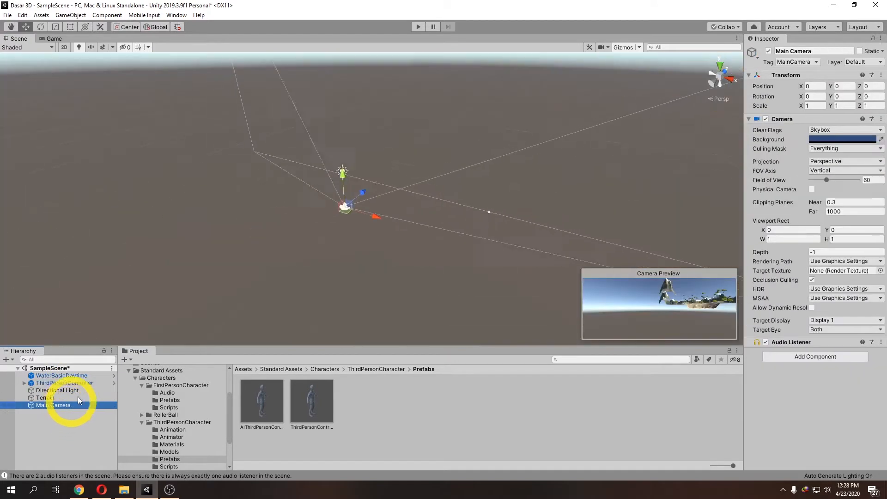
scroll(447, 219, down, 20)
scroll(448, 214, down, 3)
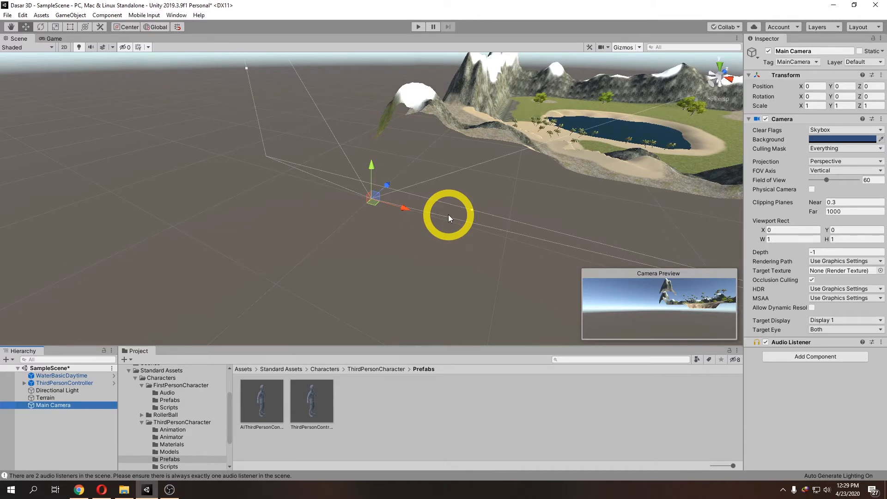
click(719, 67)
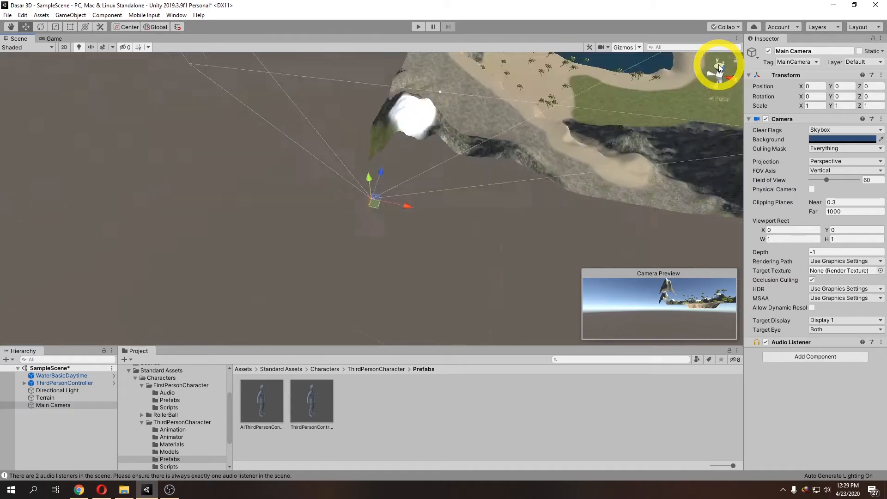
scroll(499, 197, down, 3)
mouse_move(489, 190)
middle_down()
mouse_move(360, 205)
mouse_move(482, 181)
middle_up()
scroll(358, 204, up, 4)
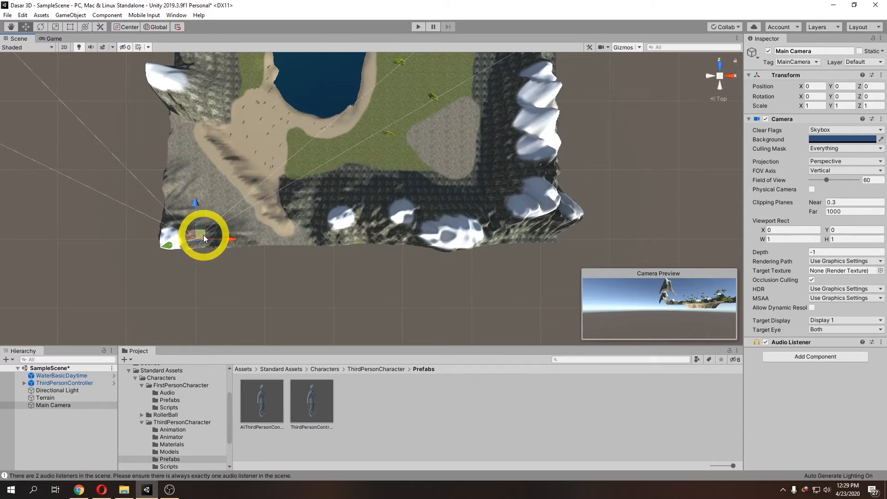
drag(203, 237, 283, 132)
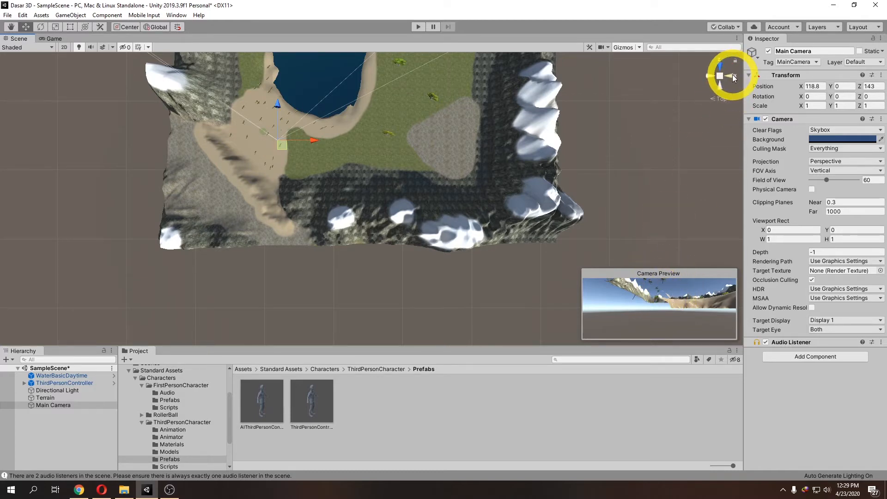
Raise the Main Camera along the Y axis to about 35.9 so it sits above the terrain
click(734, 76)
alt+drag(502, 215, 396, 226)
click(685, 325)
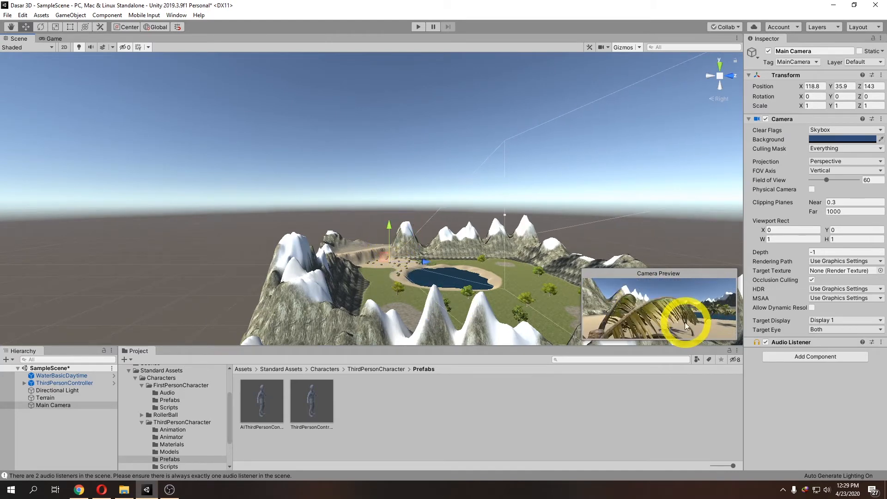
Move the Main Camera in top view close to the third-person character, to about X 131.84, Z 141.76
click(723, 65)
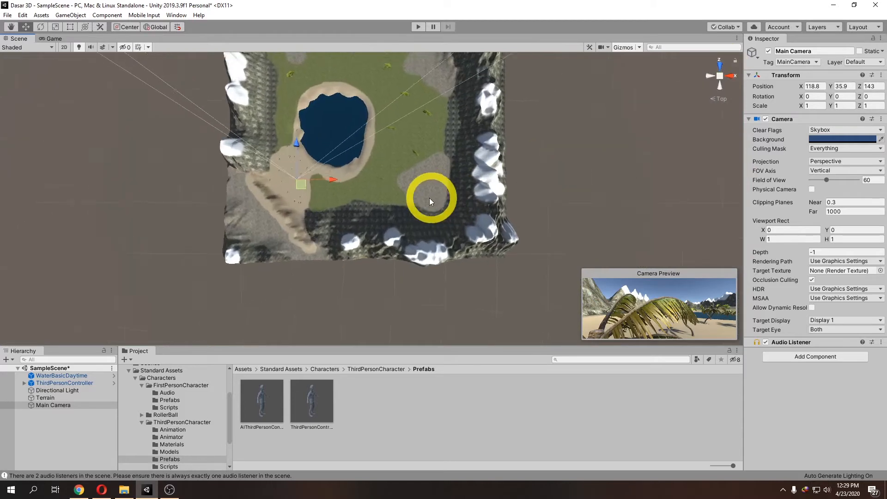
scroll(429, 198, up, 6)
middle_drag(399, 197, 475, 222)
scroll(428, 226, up, 4)
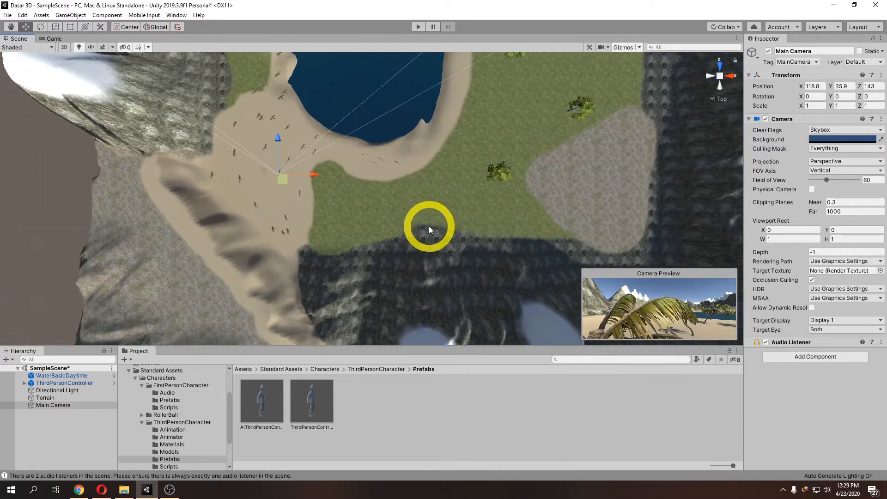
middle_drag(292, 175, 496, 210)
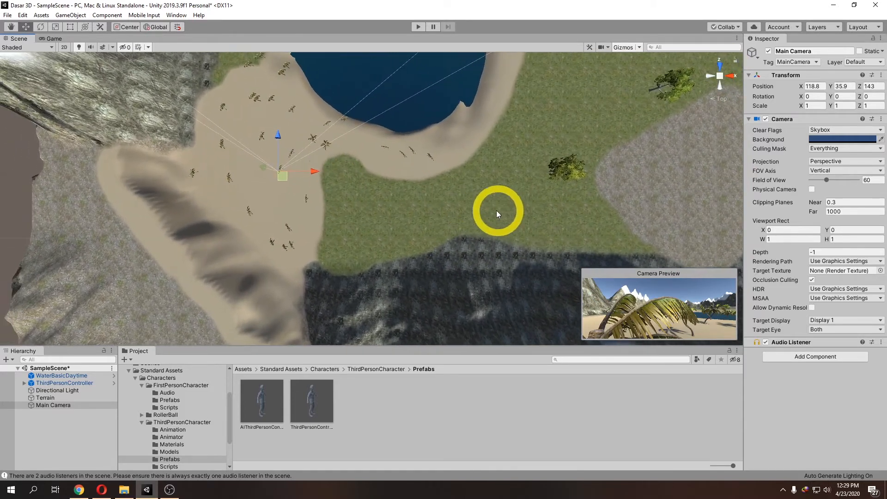
scroll(480, 209, up, 5)
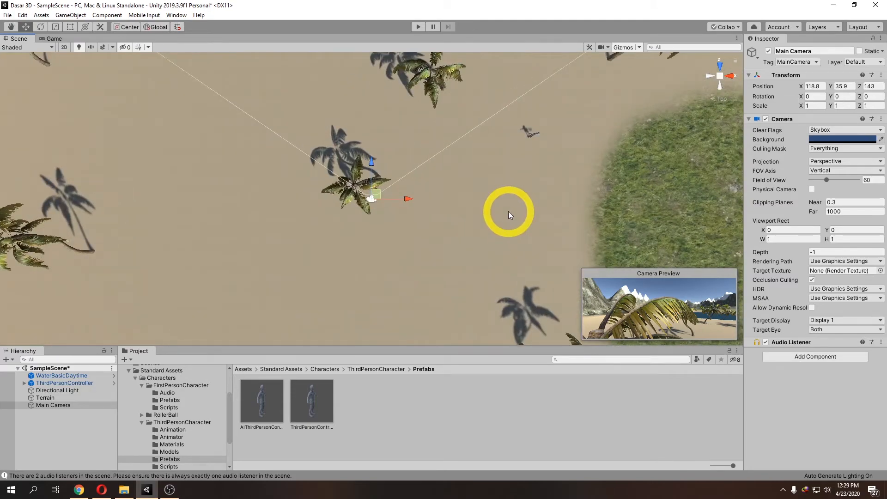
drag(376, 198, 546, 210)
Lower the Main Camera to about Y 32.7 and shift it to about Z 142.94 so it frames the character
click(731, 76)
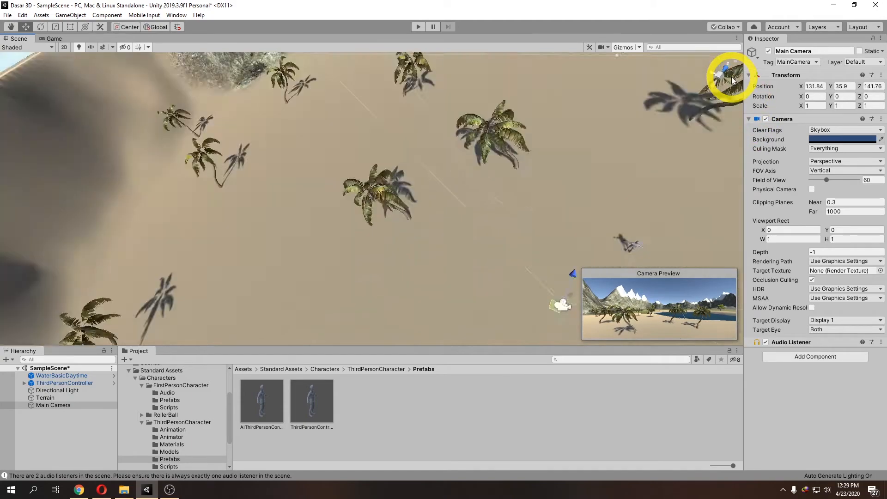
right_drag(479, 174, 442, 218)
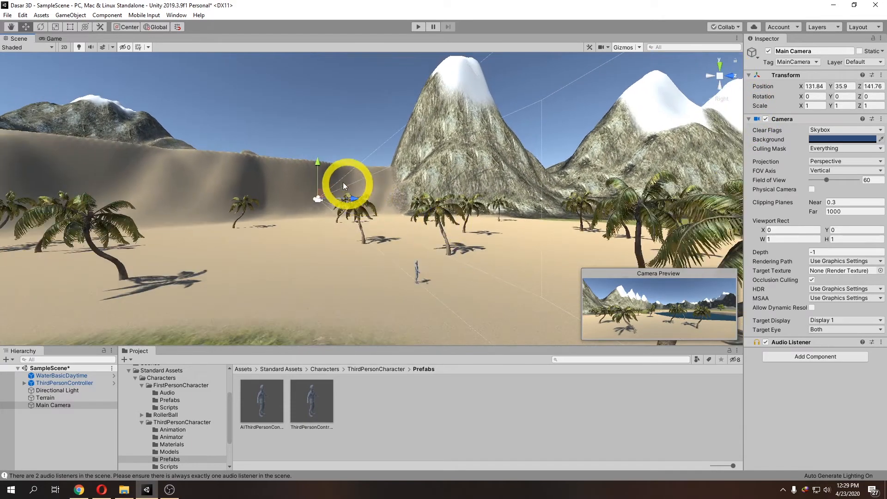
drag(317, 163, 315, 205)
drag(353, 238, 368, 237)
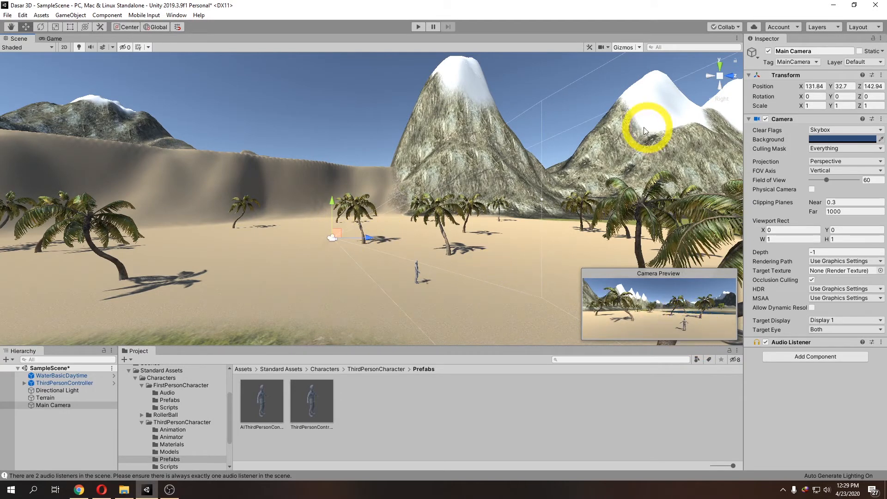
Test the third-person controller in Play mode by running the character in all directions, and return to scene editing
click(418, 27)
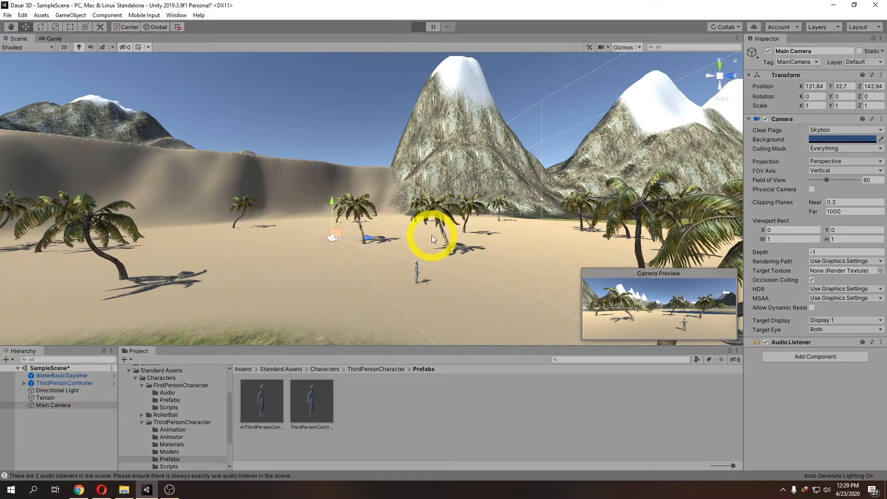
key(a)
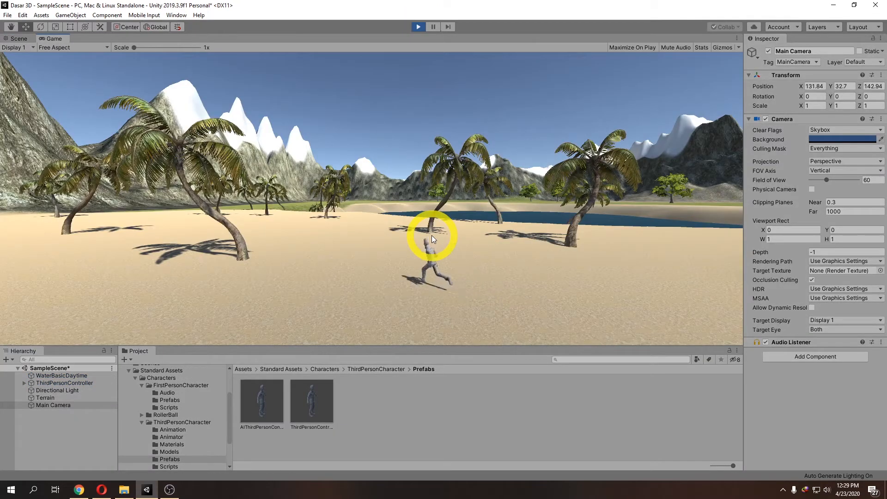
key(d)
key(a)
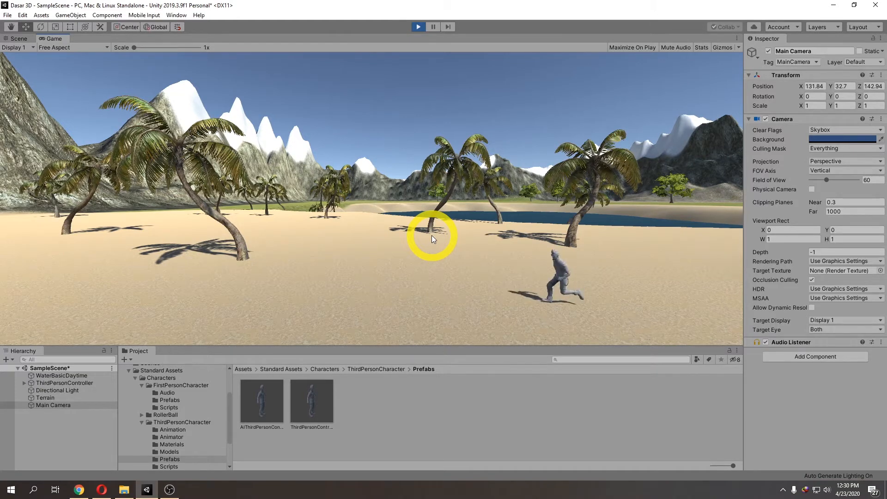
key(s)
key(d)
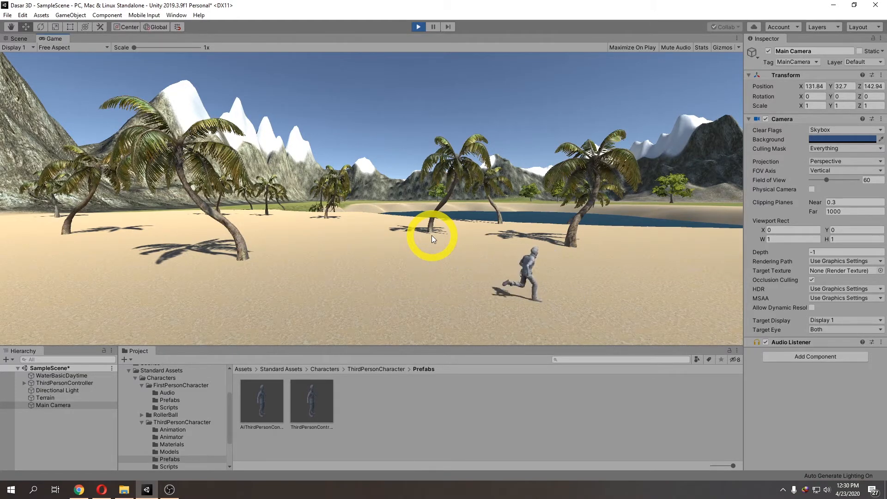
key(a)
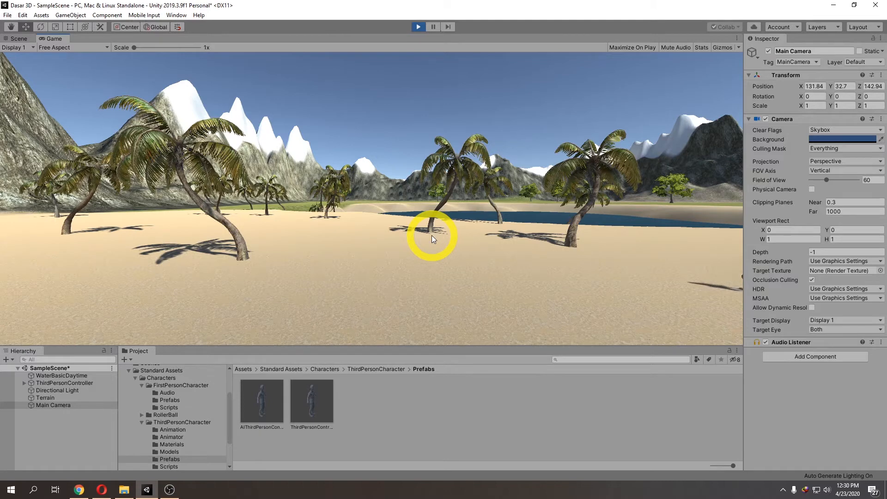
key(s)
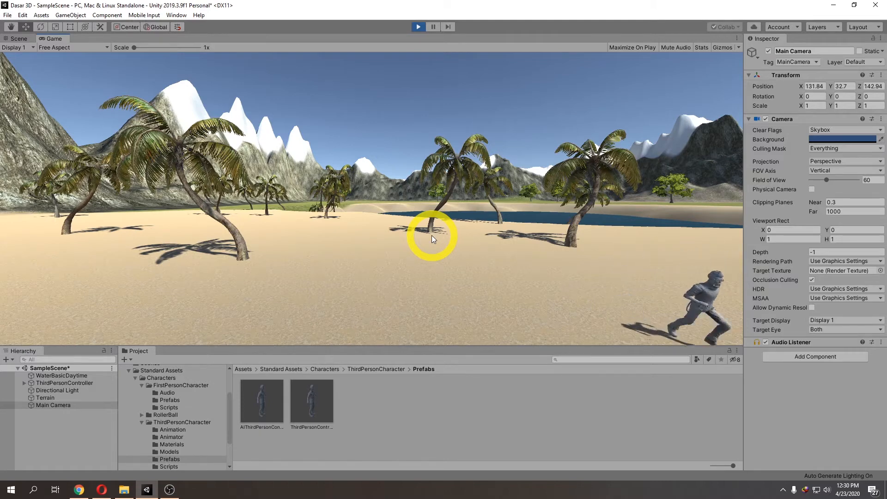
key(w)
key(a)
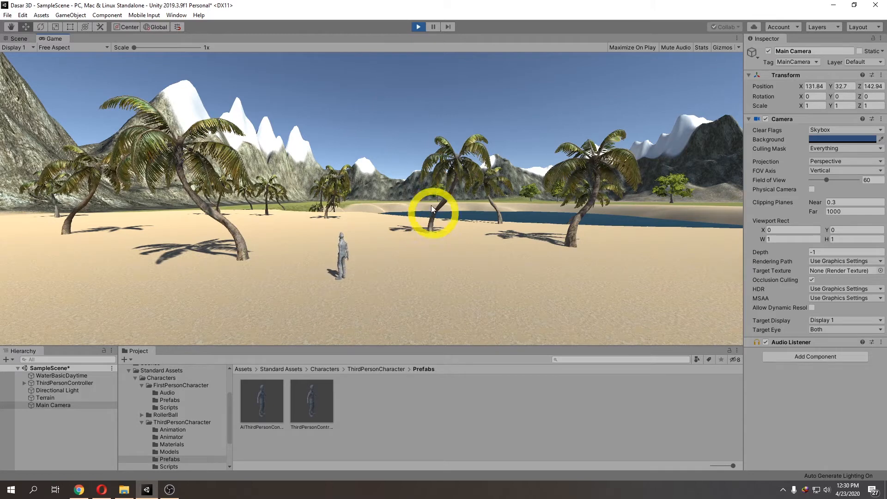
click(418, 26)
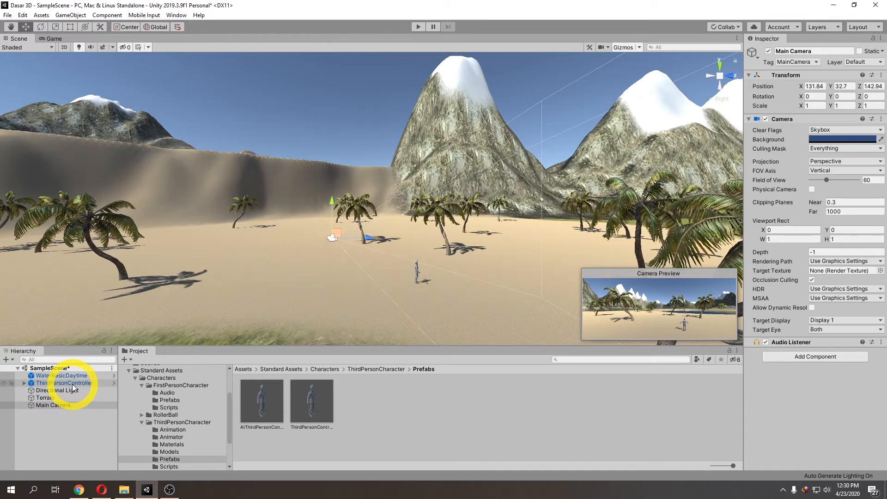
Expand ThirdPersonController in the scene hierarchy and make the Main Camera its child
click(24, 383)
click(52, 426)
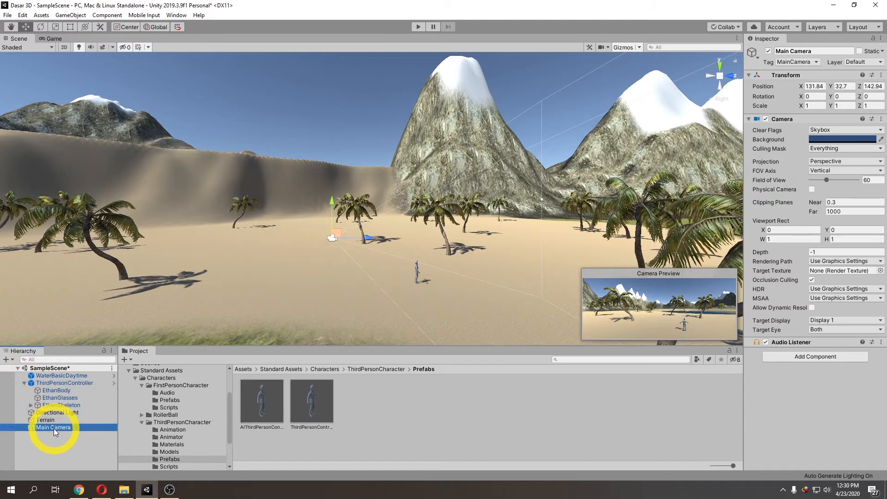
drag(53, 427, 62, 383)
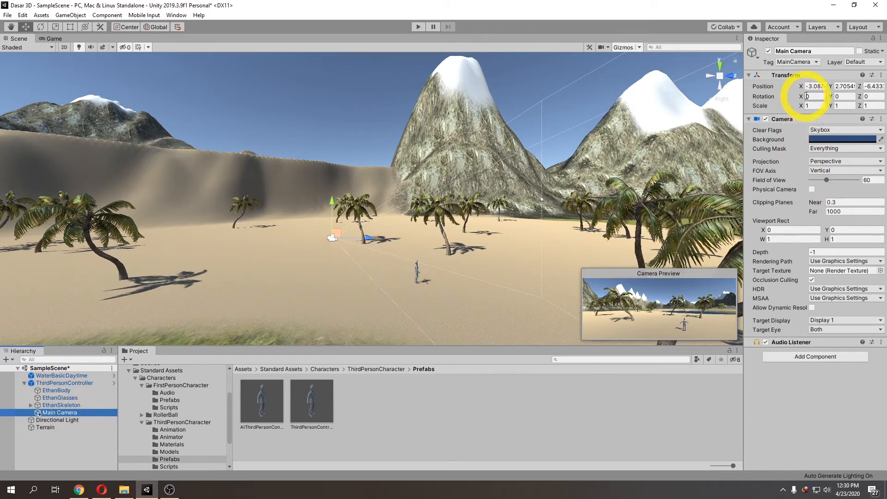
Set the Main Camera's local position to 0, 0, 0 relative to the character
click(811, 86)
text(0)
key(Tab)
text(0)
key(Tab)
text(0)
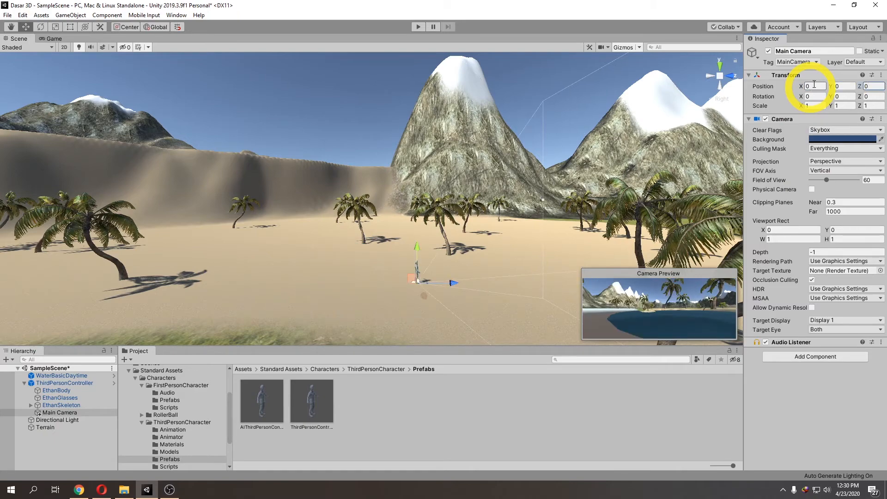
Raise the Main Camera to about Y 1.33 and pull it behind the third-person character to about Z -1.51
double_click(65, 412)
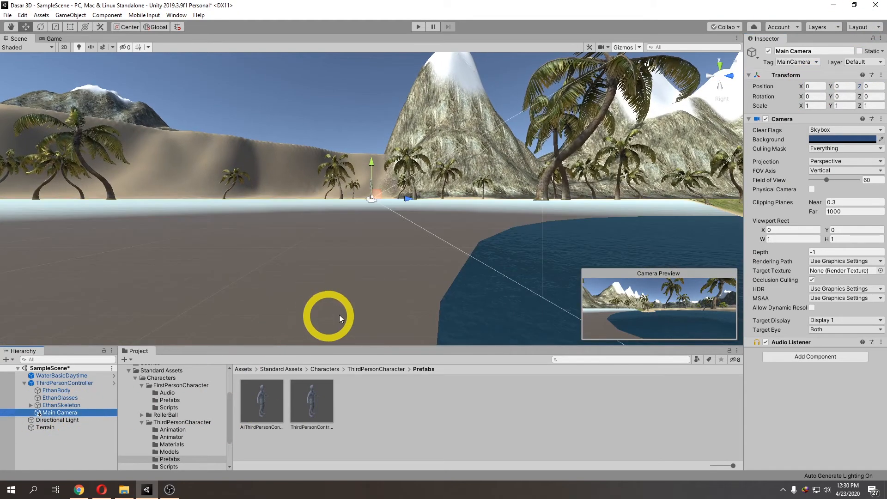
click(68, 421)
click(71, 413)
middle_drag(310, 217, 313, 276)
scroll(333, 278, up, 3)
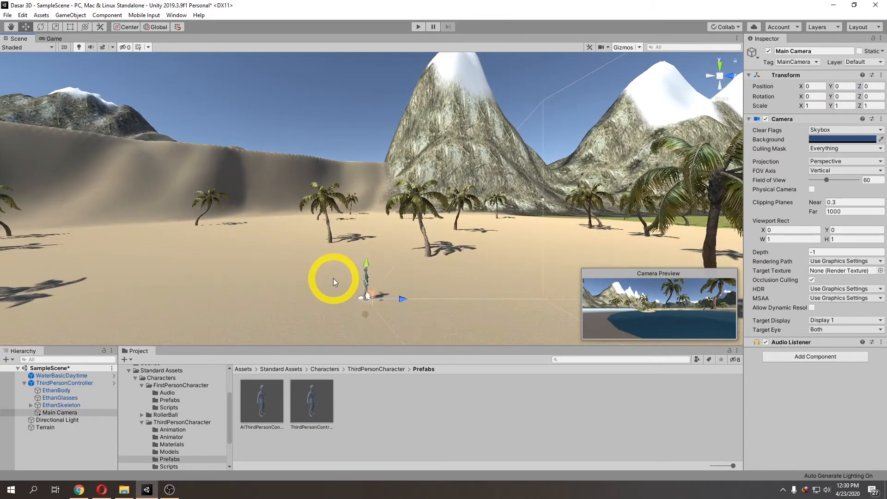
right_drag(334, 278, 404, 289)
middle_drag(403, 290, 475, 240)
scroll(428, 256, up, 2)
key(f)
scroll(420, 252, up, 5)
middle_drag(419, 216, 392, 274)
scroll(392, 274, up, 6)
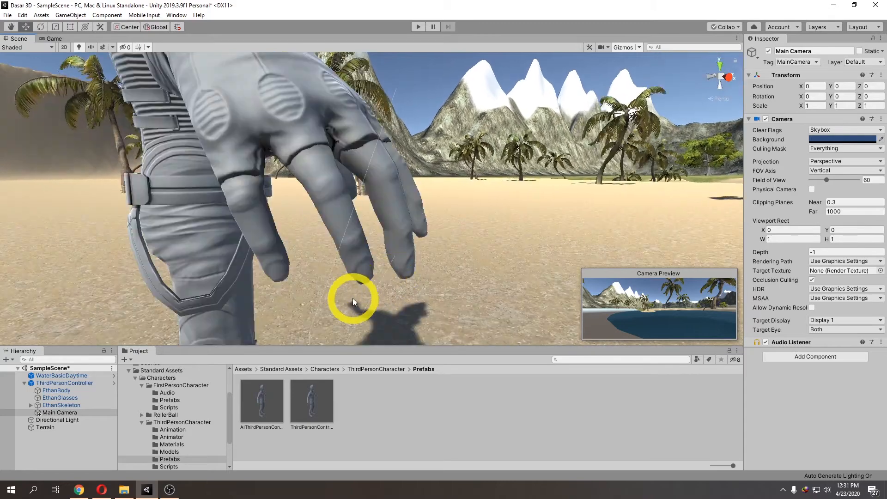
scroll(356, 298, down, 6)
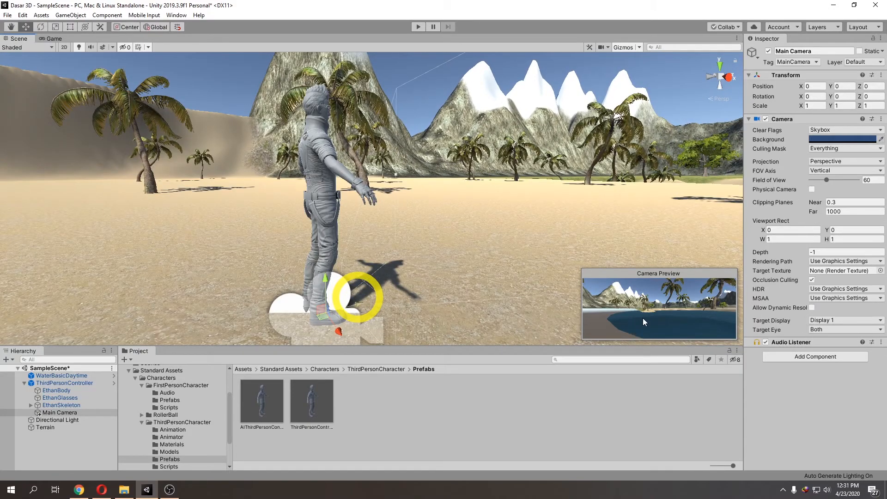
scroll(451, 297, down, 3)
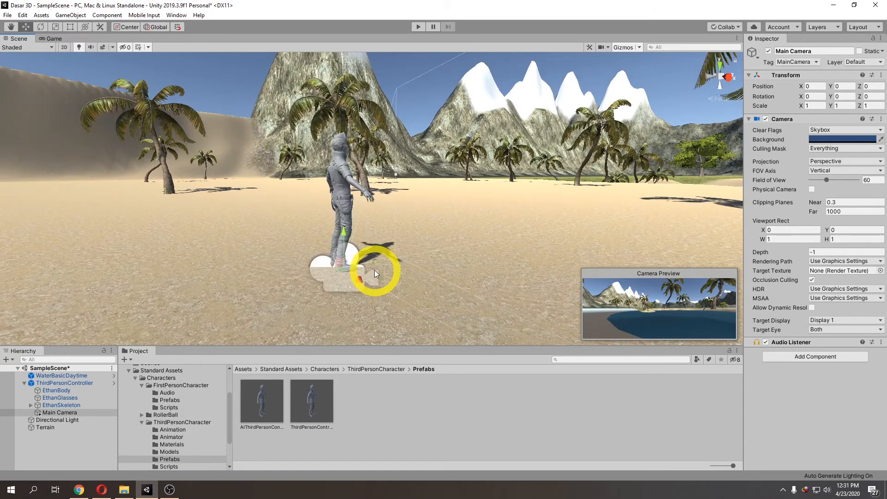
drag(375, 263, 245, 172)
Tilt the Main Camera down toward the character to about 10° on X, keeping Y and Z rotation at 0
click(41, 27)
drag(234, 117, 181, 106)
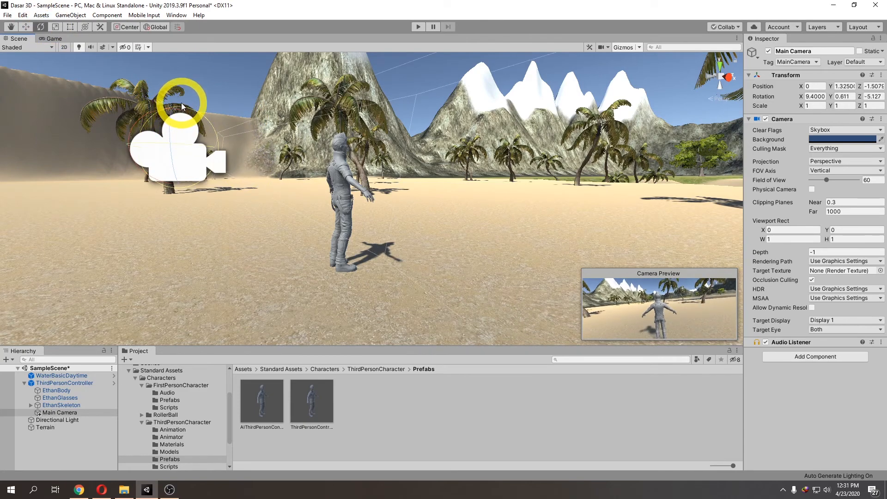
key(ctrl+z)
scroll(179, 125, down, 4)
middle_drag(180, 125, 217, 186)
drag(301, 253, 284, 225)
Move the Main Camera farther back and up behind the character, to about Y 1.54 and Z -2.09
click(26, 27)
drag(323, 249, 293, 256)
drag(255, 226, 253, 216)
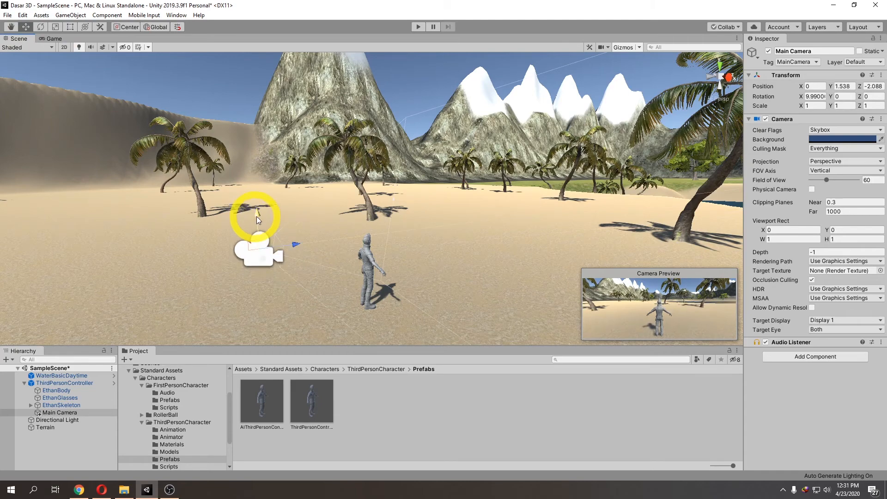
Test the follow camera in Play mode by running and turning the character both ways, and return to scene editing
click(417, 28)
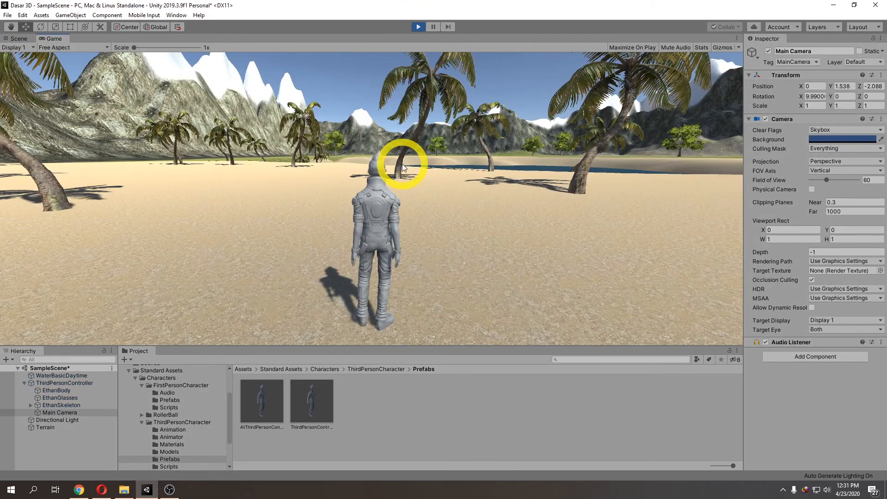
key(w)
key(d)
key(a)
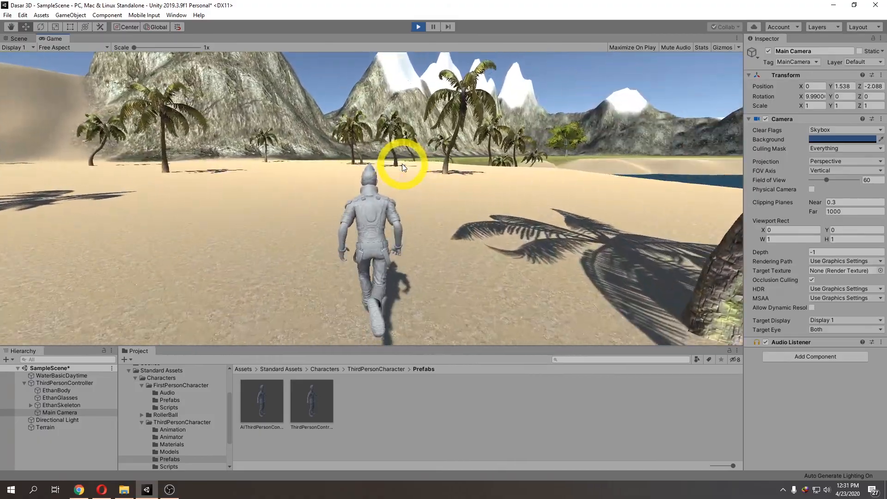
key(d)
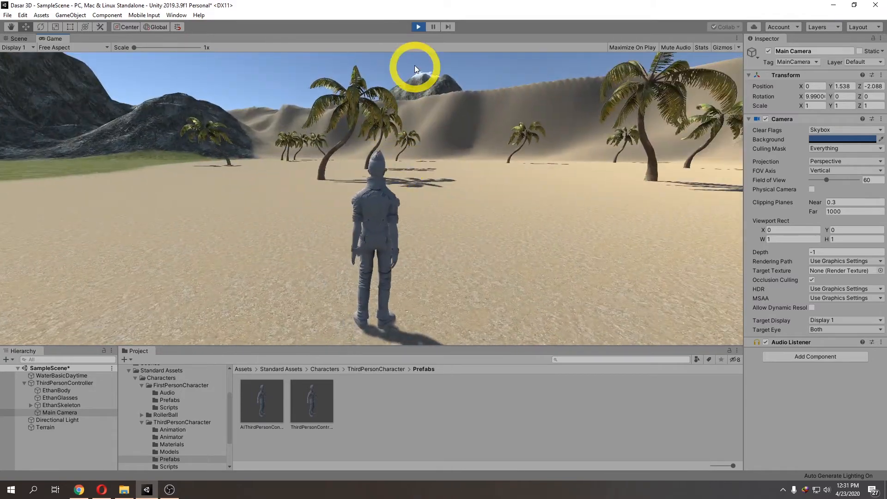
click(419, 27)
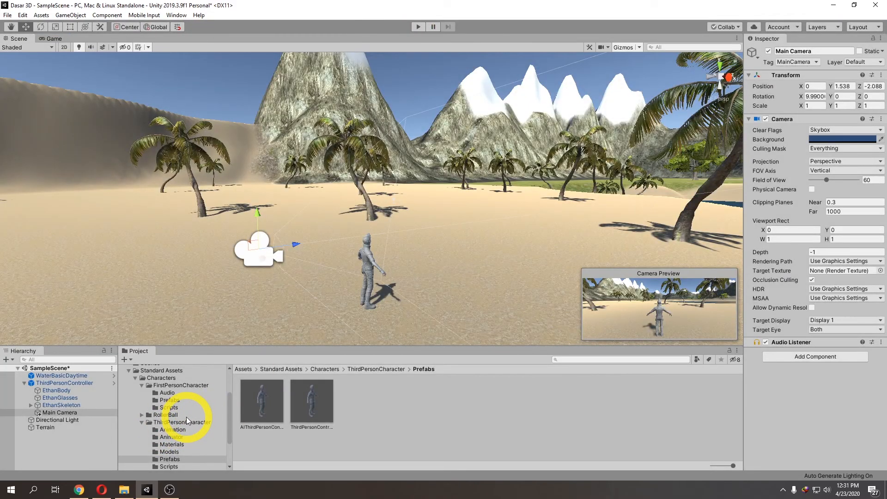